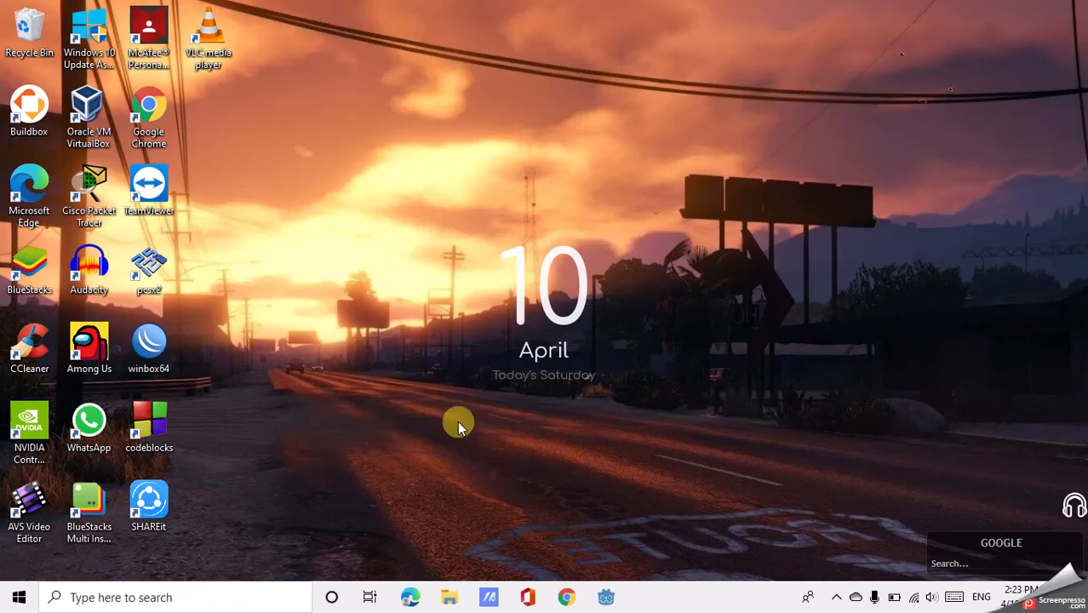
# Launch WinBox and connect to the discovered MikroTik router.
pyautogui.doubleClick(157, 356)
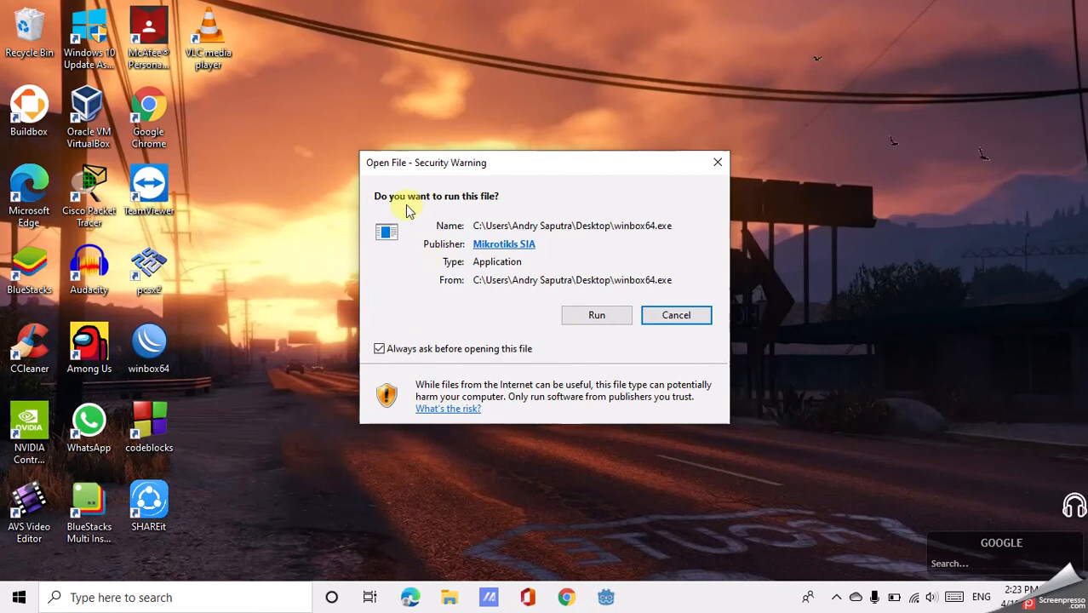
pyautogui.click(596, 312)
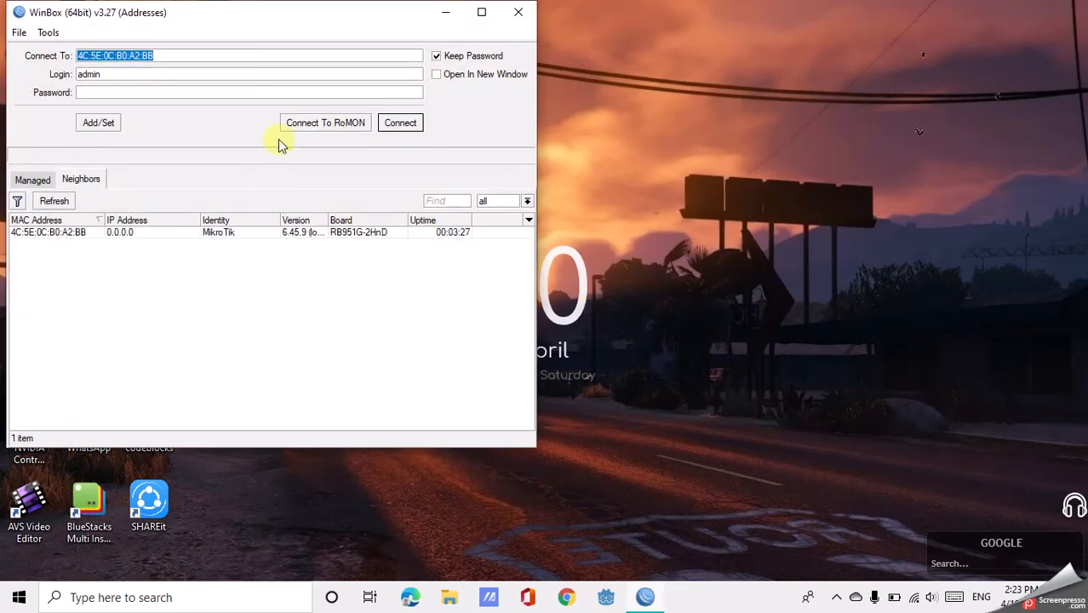
pyautogui.click(56, 233)
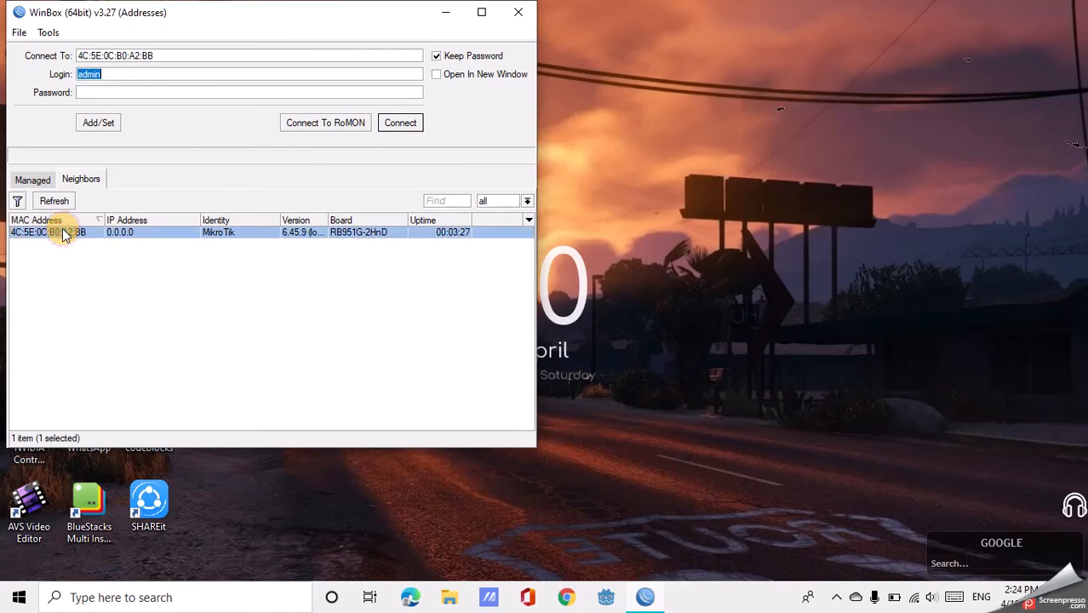
pyautogui.click(400, 123)
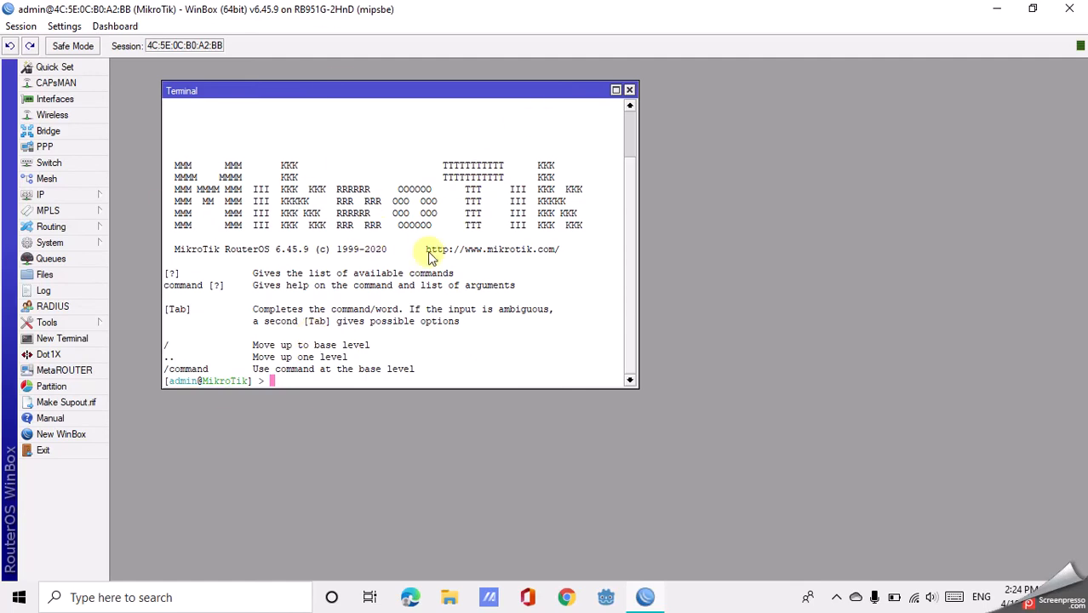
# Enable wlan1, relist wireless interfaces to confirm it, and glance at the PC's Wi-Fi list.
pyautogui.write('interface wireless pr')
pyautogui.press('Return')
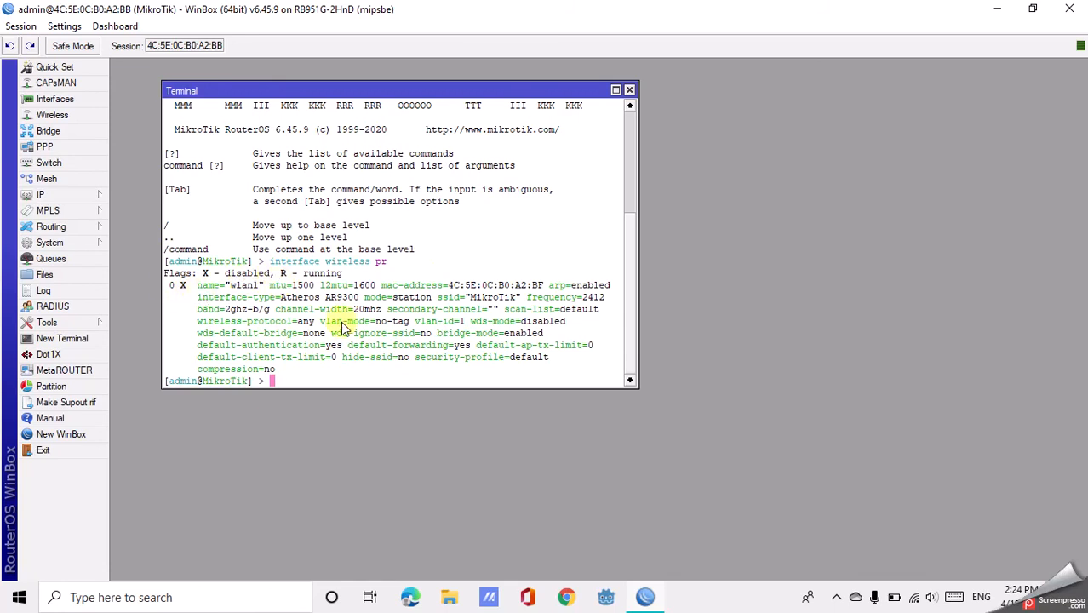
pyautogui.write('interface wireless ')
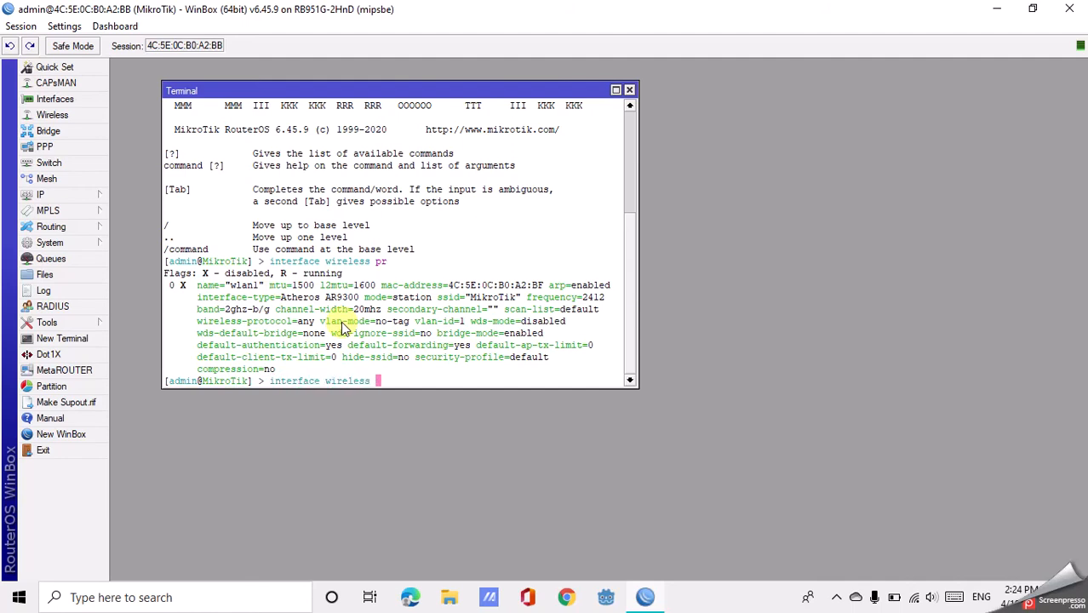
pyautogui.write('enable wla')
pyautogui.press('Tab')
pyautogui.press('Return')
pyautogui.press('Up')
pyautogui.press('Up')
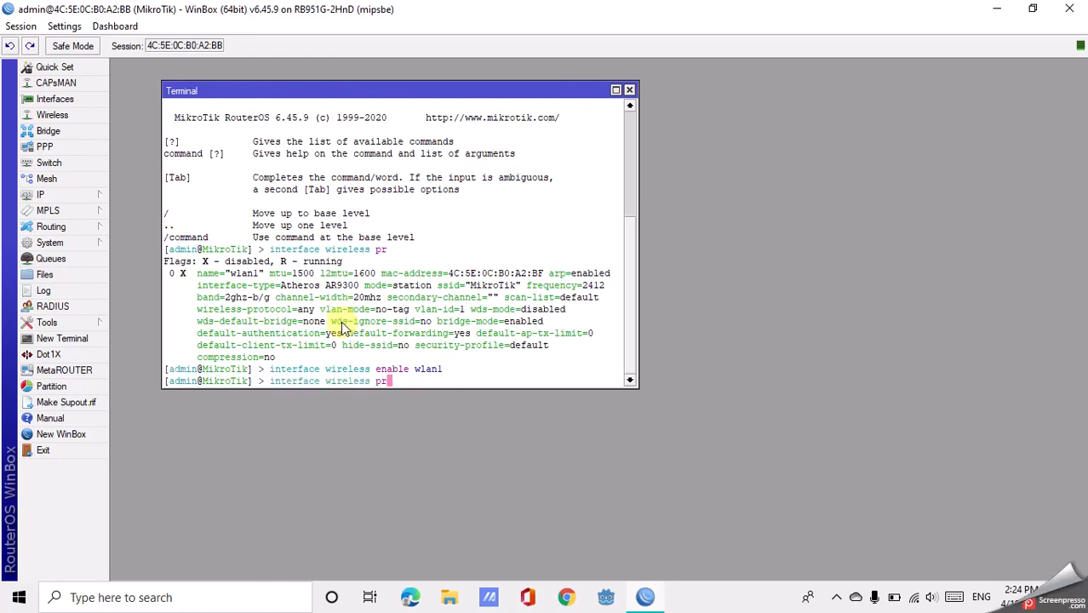
pyautogui.press('Return')
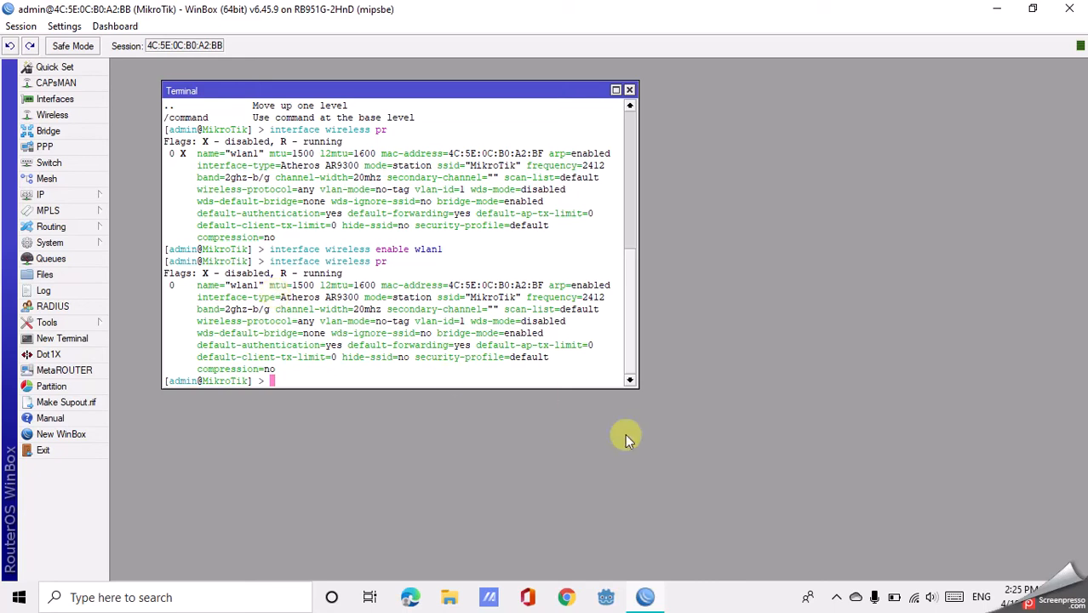
pyautogui.click(913, 596)
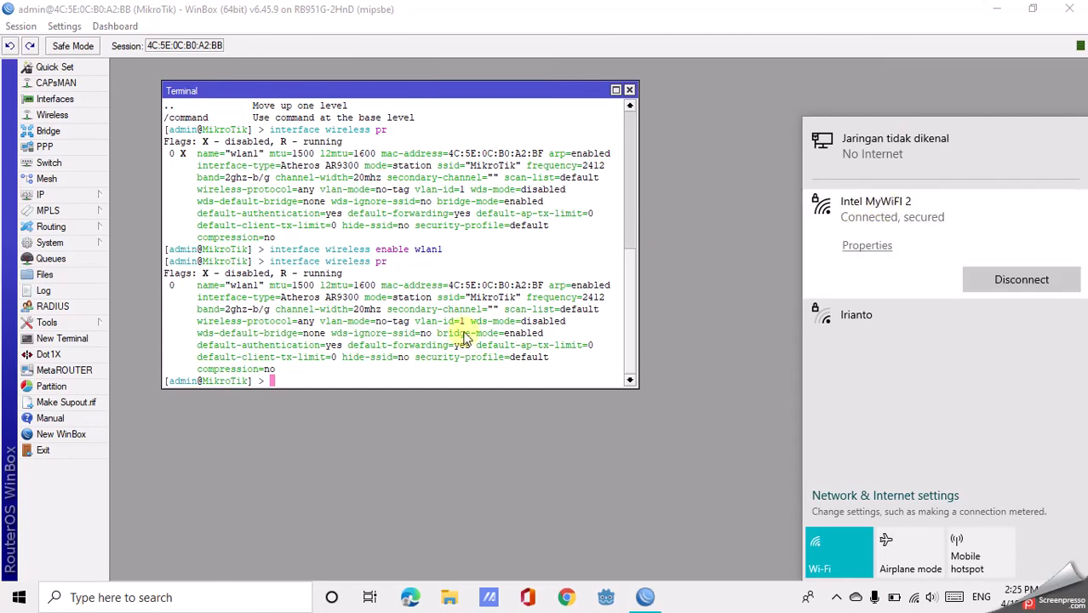
pyautogui.click(357, 381)
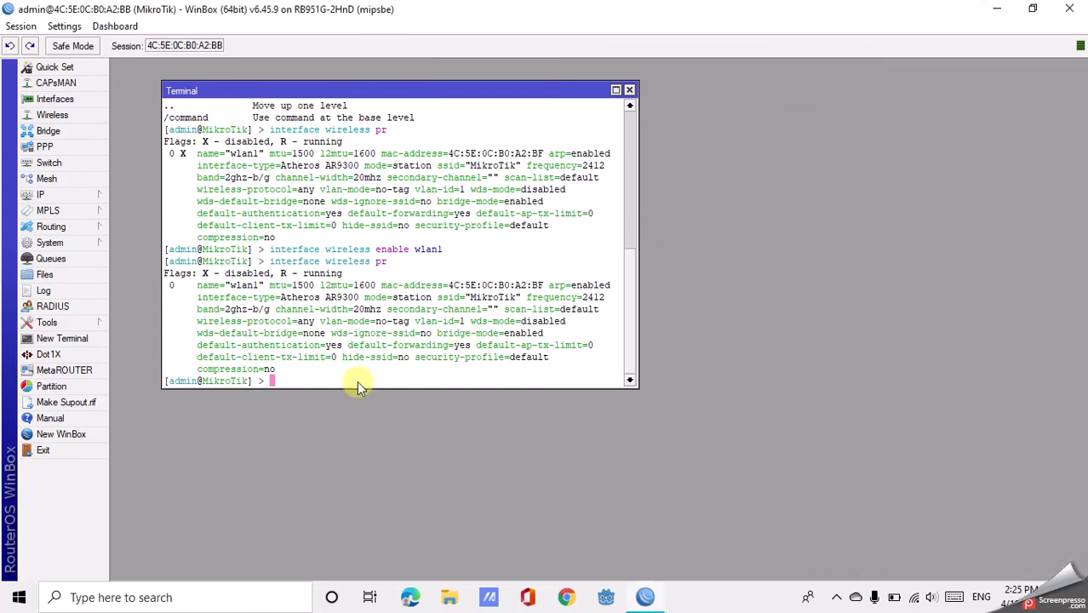
# Type a security-profiles add command: mode dynamic-keys, wpa-psk/wpa2-psk, aes-ccm/tkip unicast and group ciphers.
pyautogui.write('interface wireless security-profiles ad')
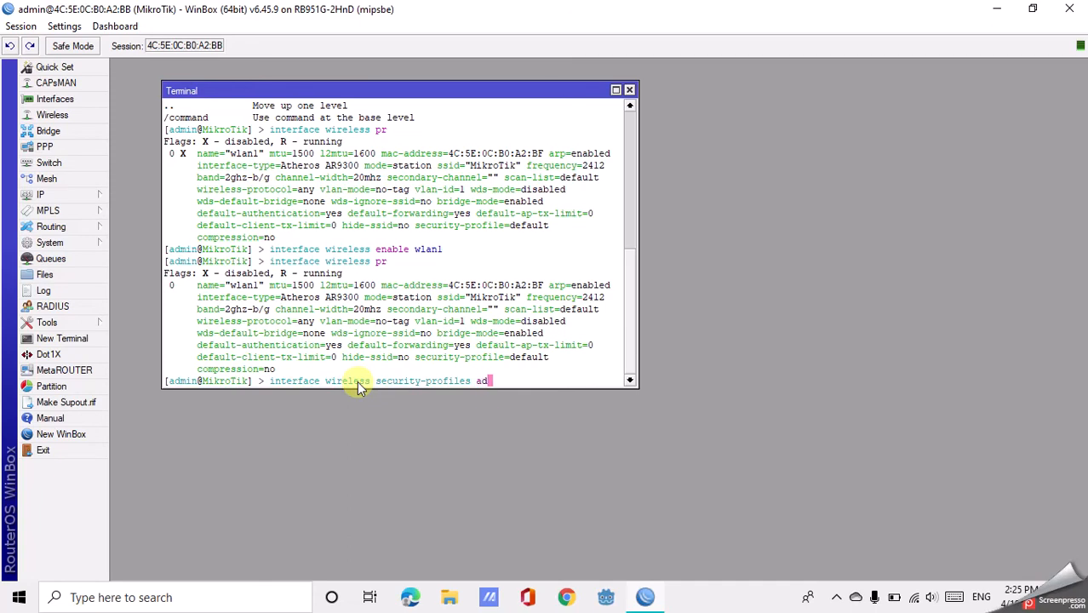
pyautogui.write('d name=Andry mode=dy')
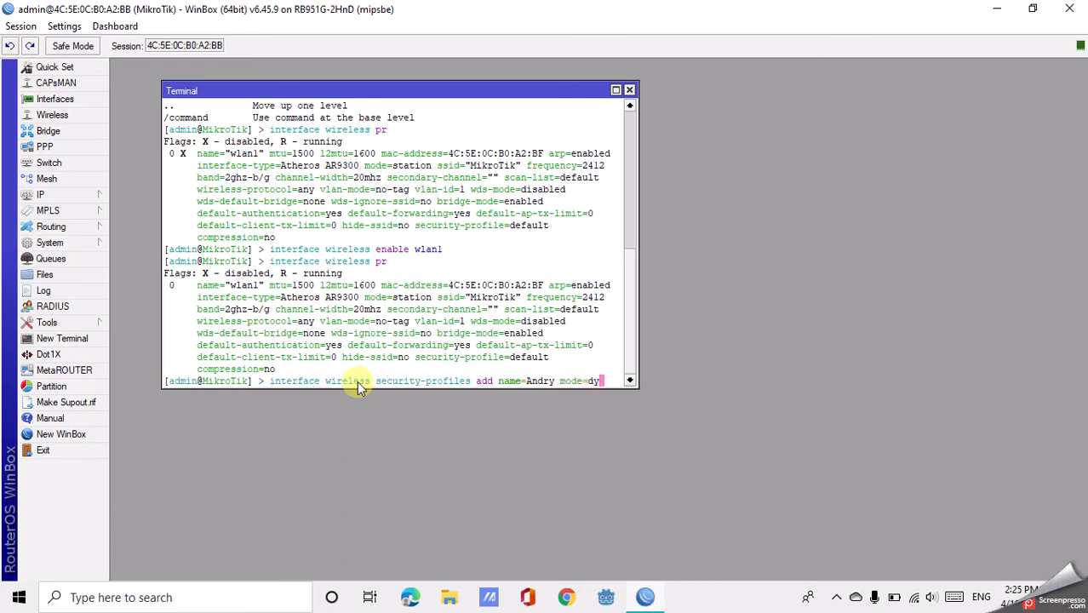
pyautogui.press('Tab')
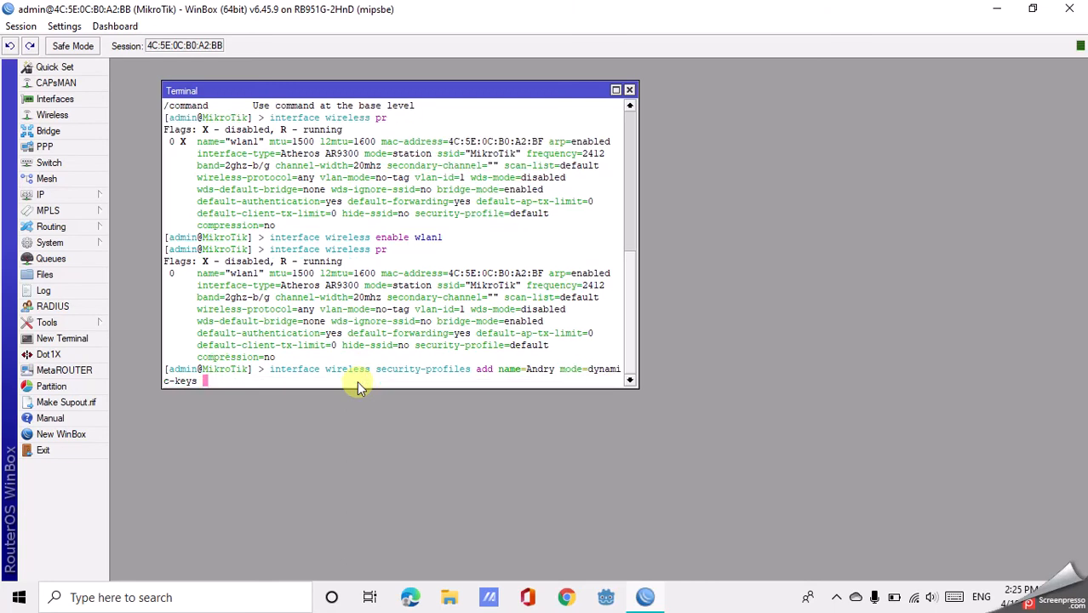
pyautogui.write('auth')
pyautogui.press('Tab')
pyautogui.write('aes,')
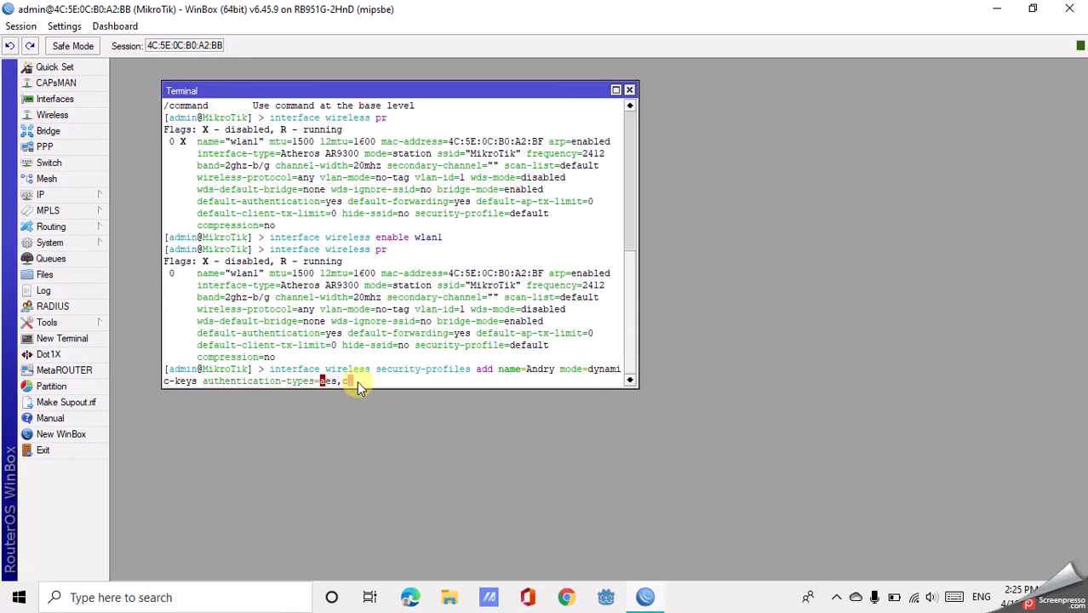
pyautogui.write('ccm,tkip')
pyautogui.write('pa-p')
pyautogui.write('sk,wpa2')
pyautogui.write('-psk ')
pyautogui.write('u')
pyautogui.write('nicast-')
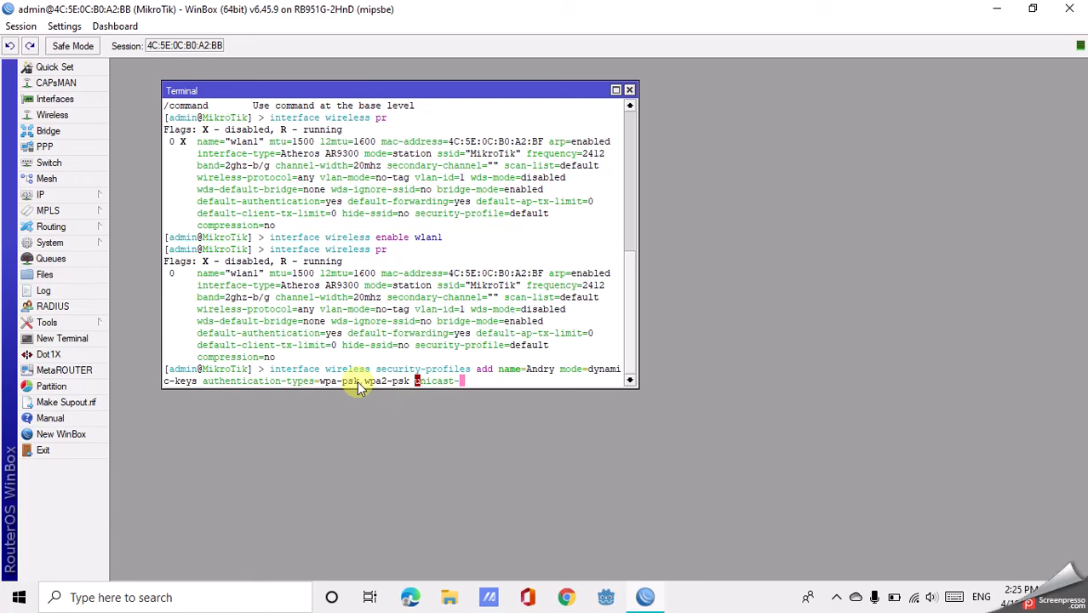
pyautogui.press('Tab')
pyautogui.write('ae')
pyautogui.write('s-ccm,t')
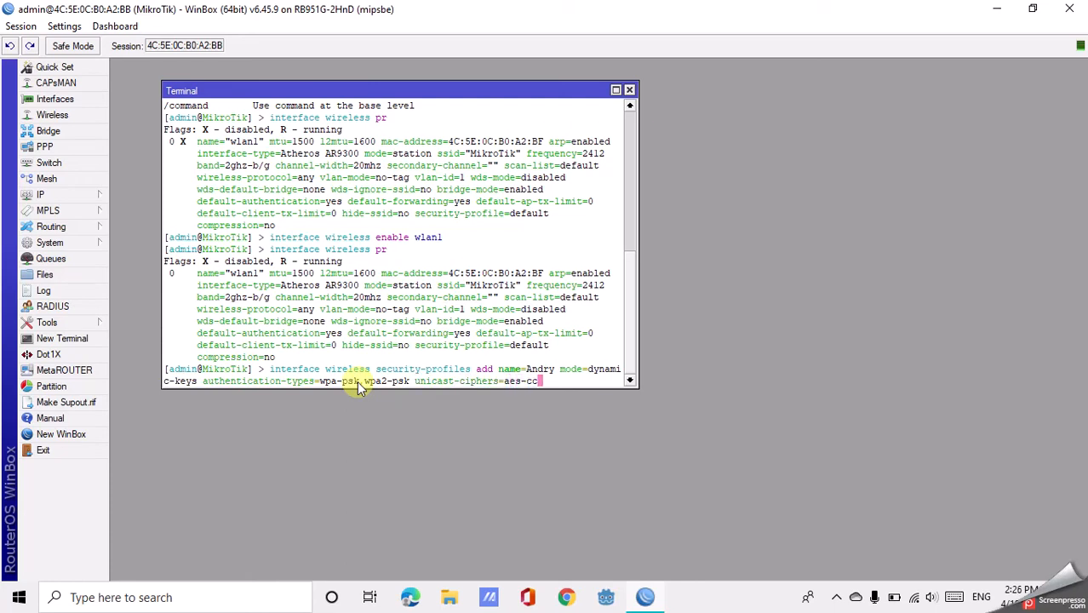
pyautogui.write('kip group-ciphers=')
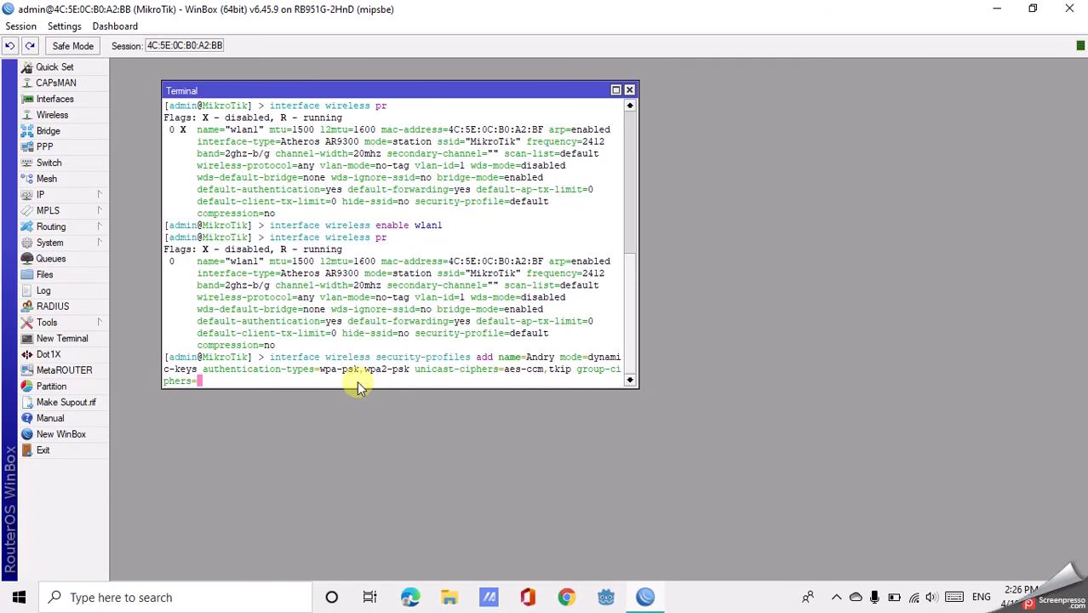
pyautogui.write('aes-ccm,tkip')
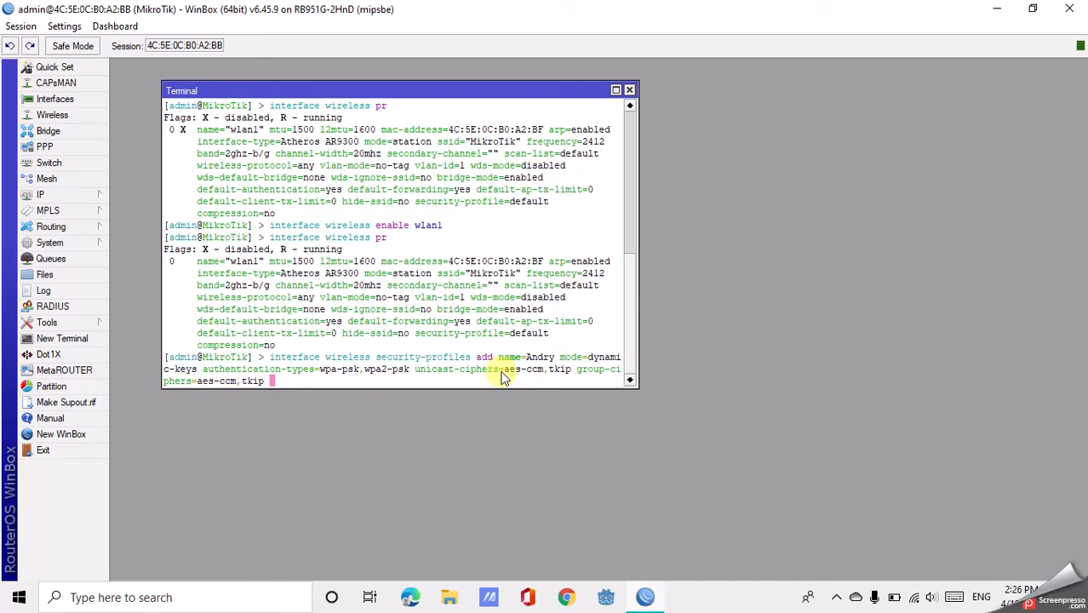
pyautogui.write(' wpa-pre')
pyautogui.press('Tab')
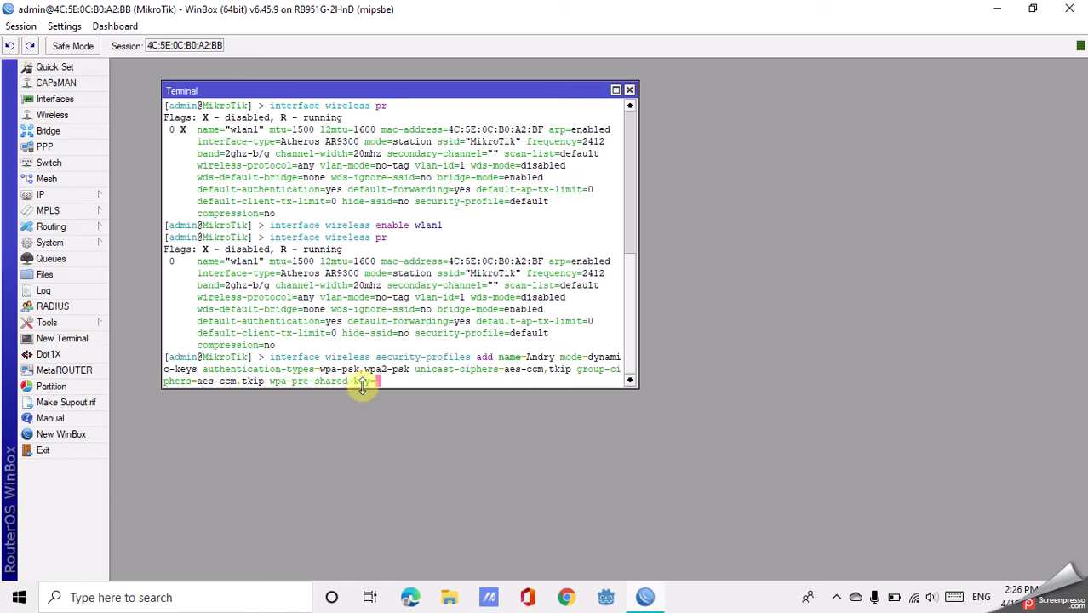
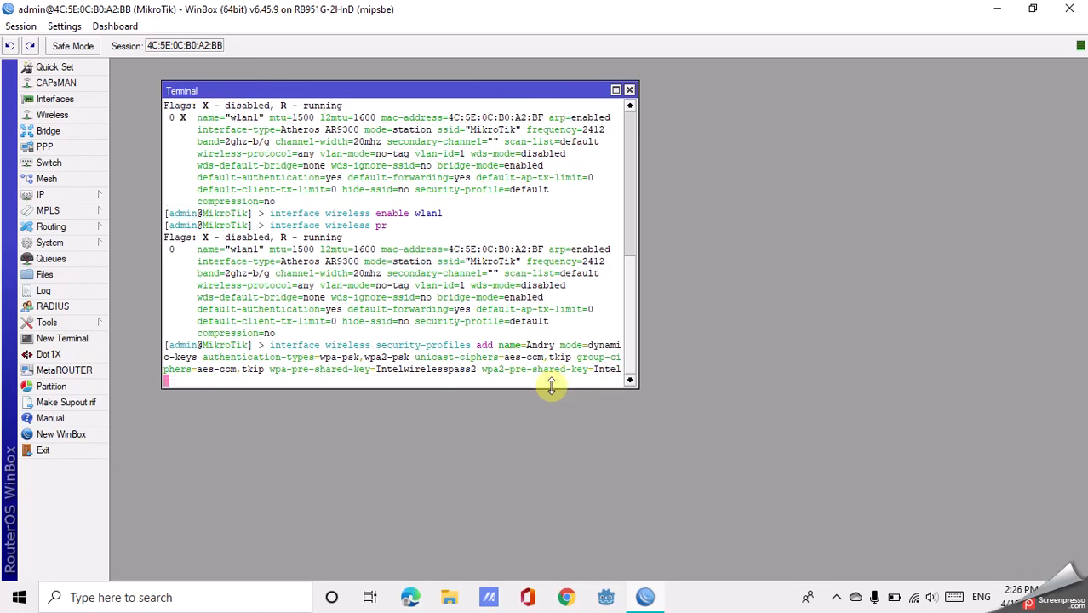
pyautogui.press('Left')
pyautogui.press('Left')
pyautogui.press('Right')
pyautogui.press('Right')
pyautogui.press('Return')
# Start an 'interface wireless security-profiles' command on a cleared command line.
pyautogui.press('Up')
pyautogui.press('Up')
pyautogui.press('BackSpace')
pyautogui.press('BackSpace')
pyautogui.write('sec')
pyautogui.press('Tab')
# List the router's two security profiles.
pyautogui.write('print')
pyautogui.press('Return')
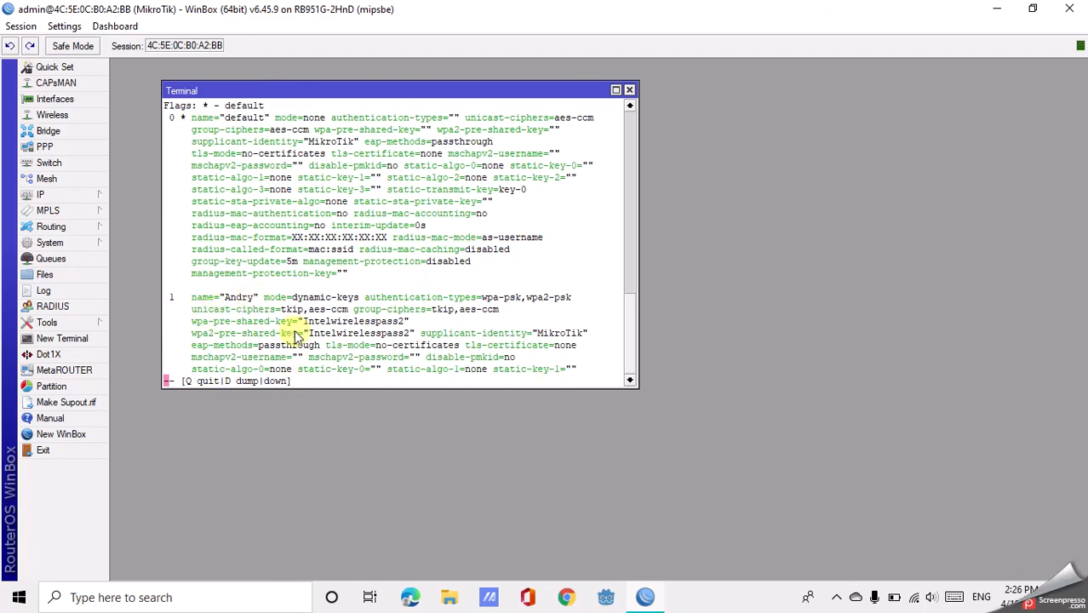
pyautogui.press('q')
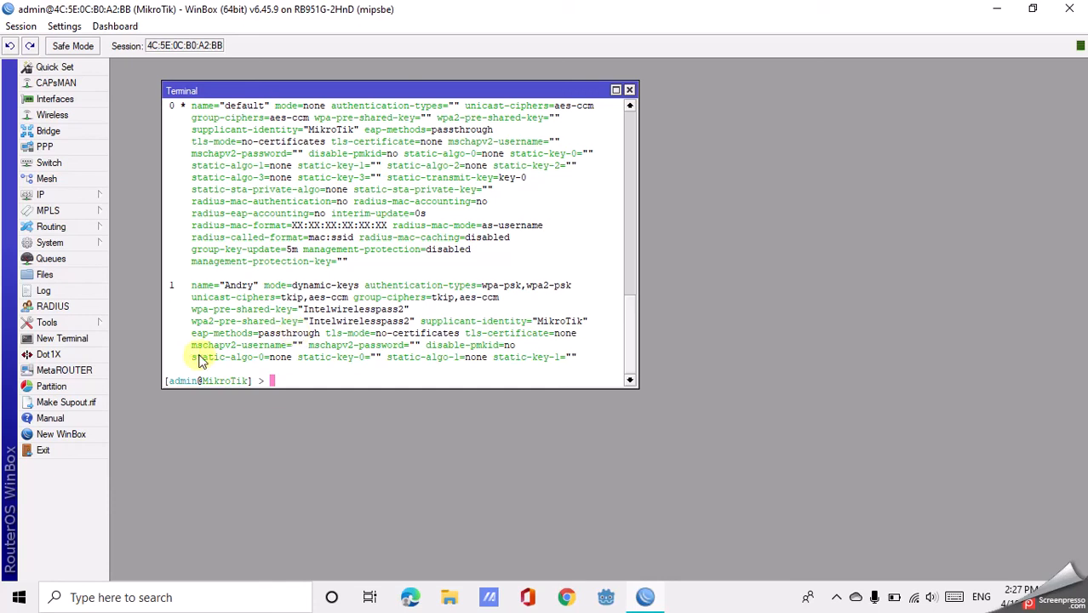
# Scan from wlan1, finding the Intel hotspot access point on channel 2437.
pyautogui.write('interface wireless ')
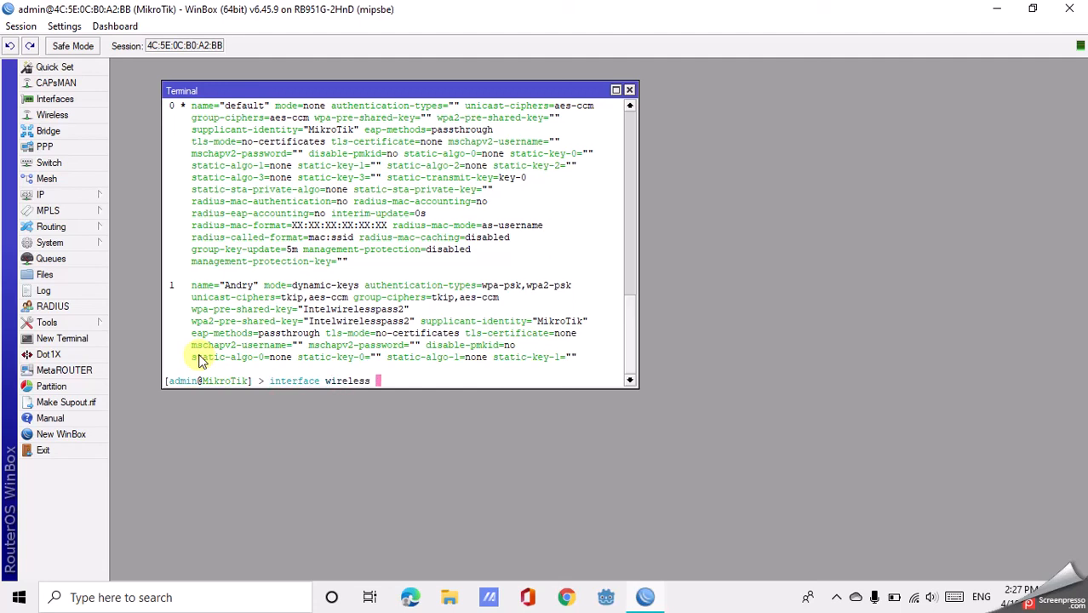
pyautogui.write('scan wlan1')
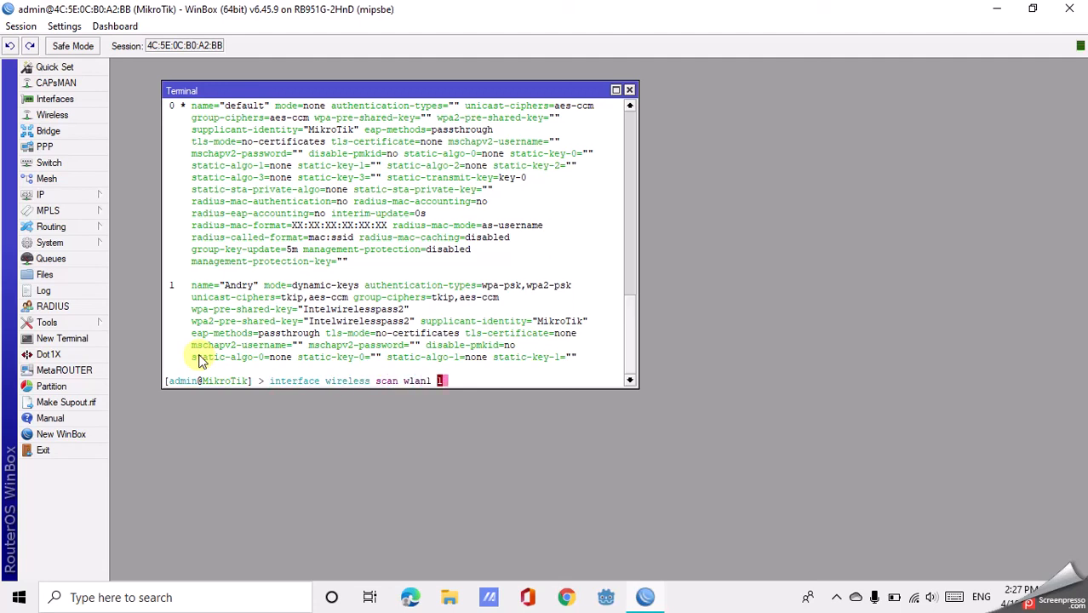
pyautogui.press('Return')
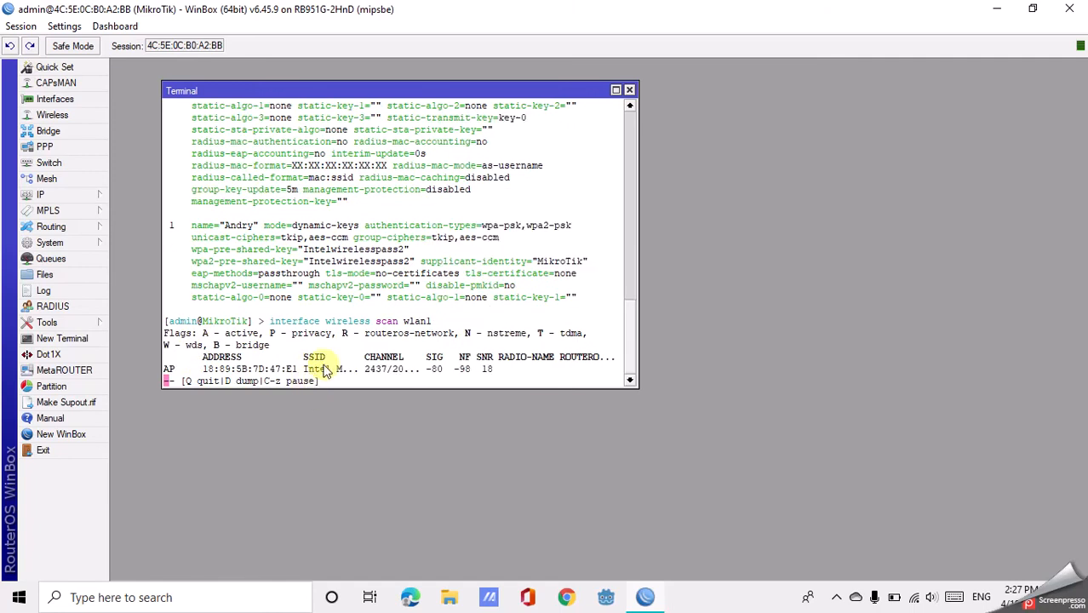
pyautogui.press('q')
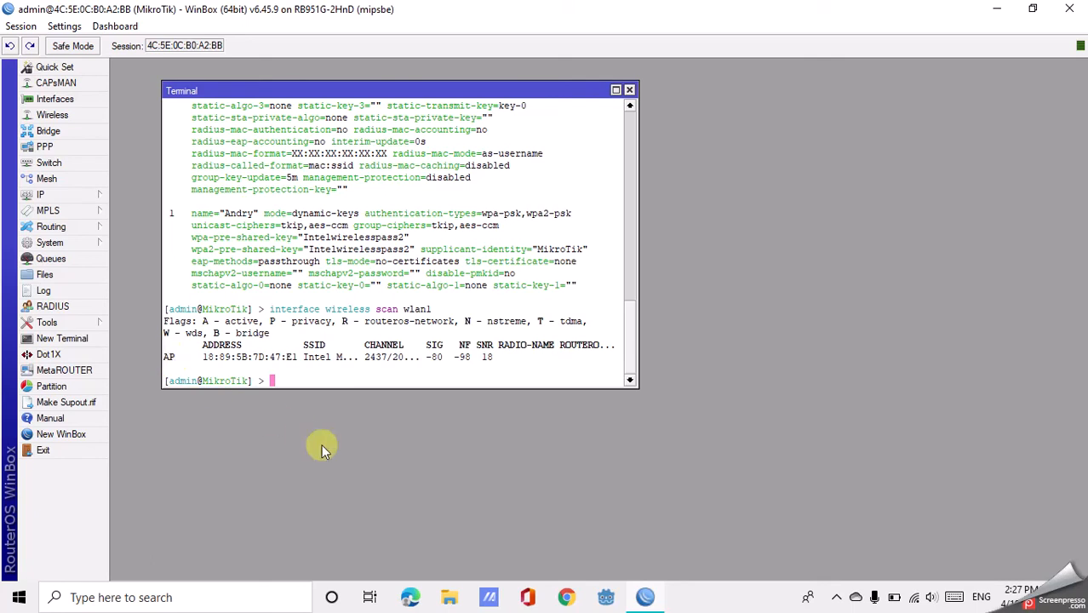
pyautogui.write('interface wir')
# Set wlan1's SSID to "Intel MyWiFI 2" and assign the new security profile.
pyautogui.press('Tab')
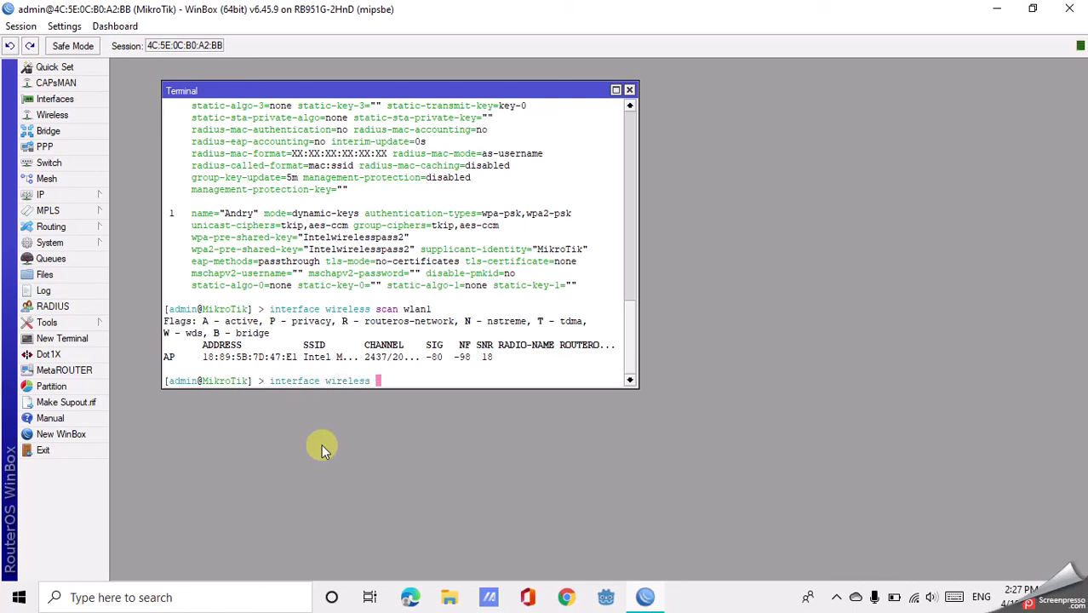
pyautogui.write('set w')
pyautogui.write('lan1')
pyautogui.write(' ssid=')
pyautogui.write('"')
pyautogui.write('Intel')
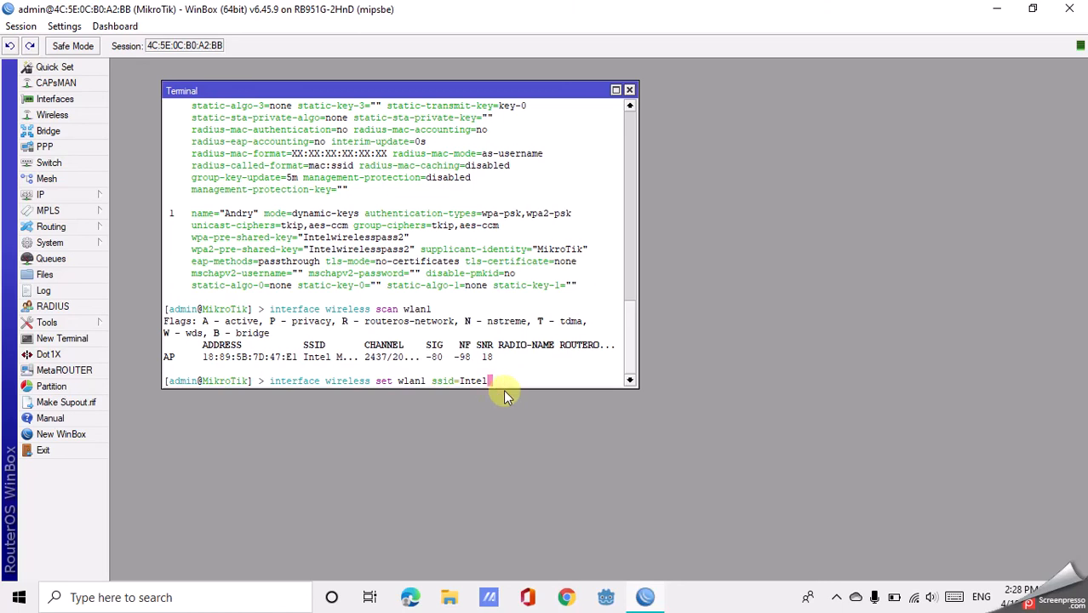
pyautogui.press('BackSpace')
pyautogui.press('BackSpace')
pyautogui.press('BackSpace')
pyautogui.press('BackSpace')
pyautogui.press('BackSpace')
pyautogui.write('"I')
pyautogui.write('ntel MyWiFI 2"')
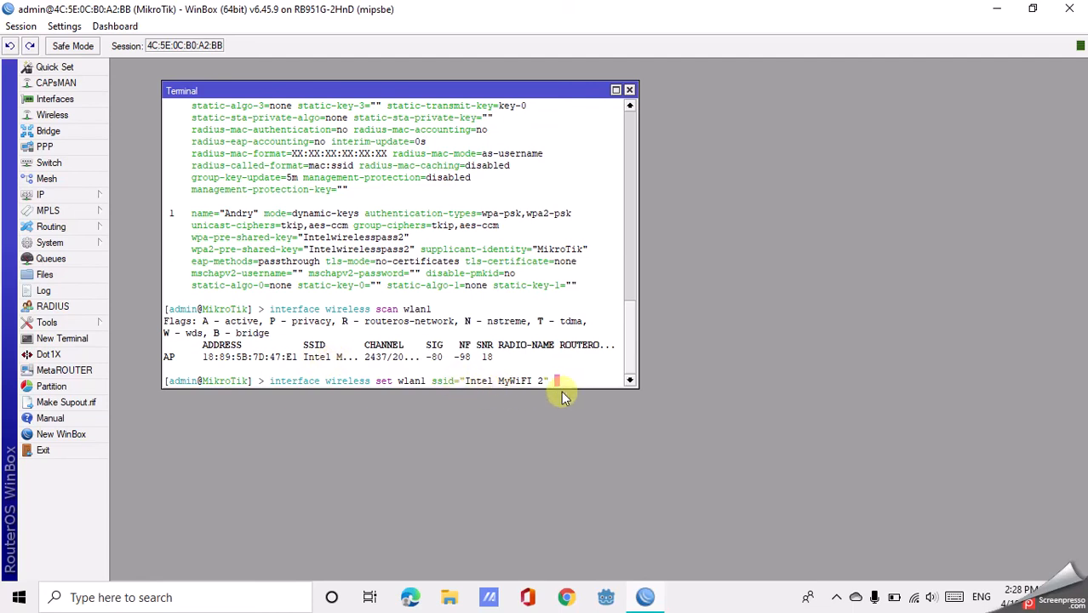
pyautogui.write('secu')
pyautogui.press('Tab')
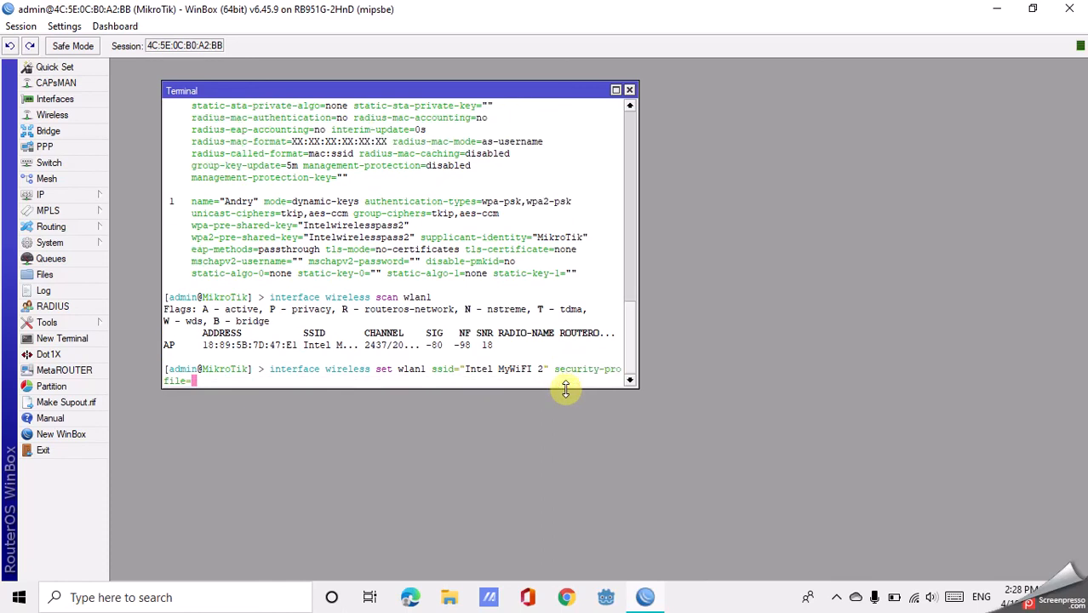
pyautogui.write('Andry')
pyautogui.press('Return')
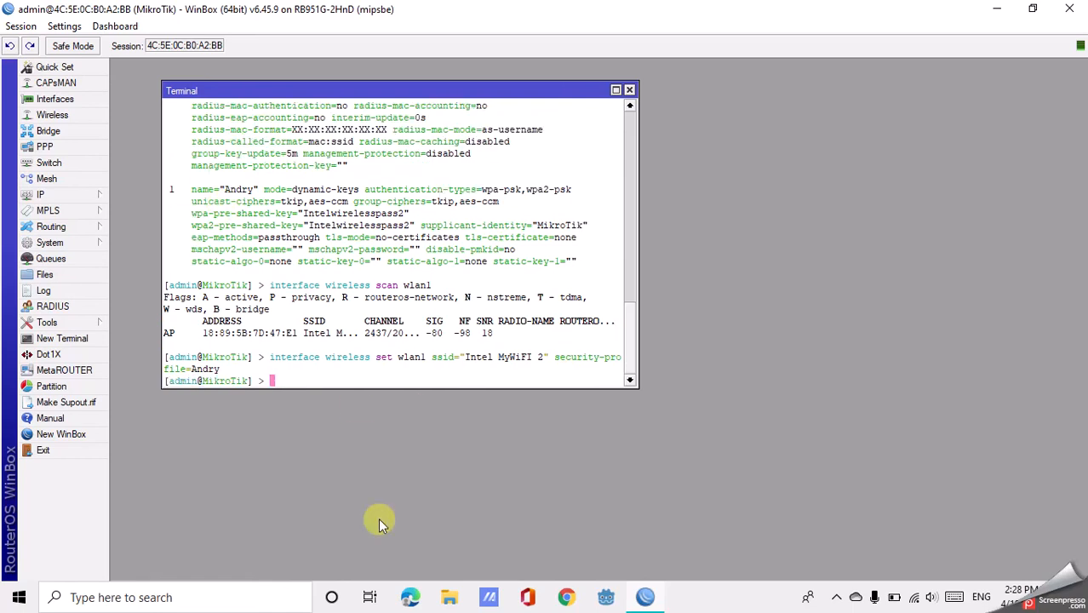
pyautogui.press('Up')
pyautogui.press('Up')
pyautogui.press('Up')
pyautogui.press('Up')
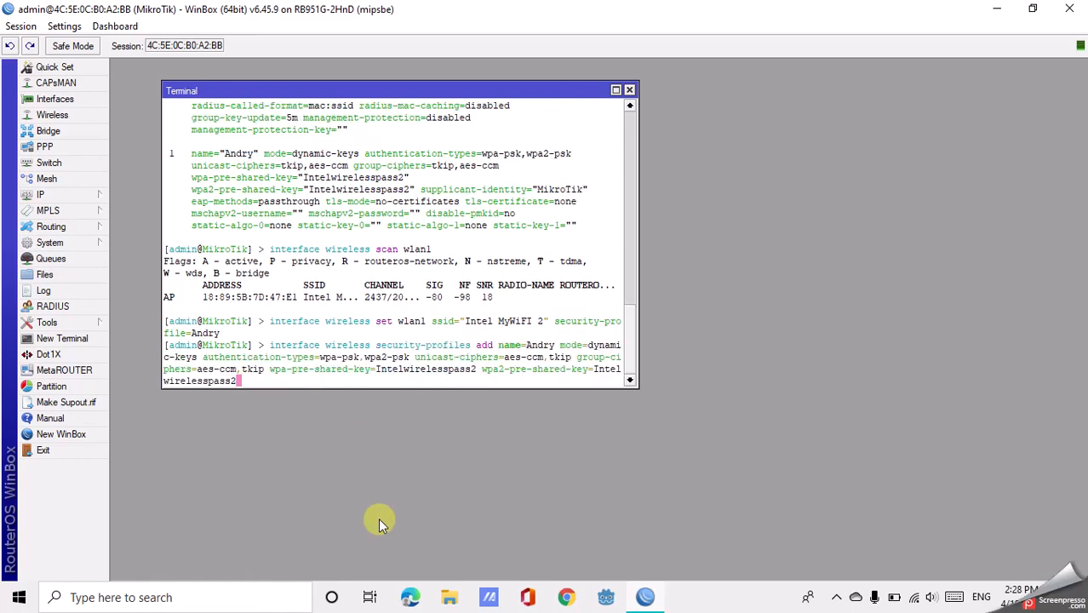
# Print wlan1's settings showing station mode, SSID Intel MyWiFI 2 and the new profile.
pyautogui.press('Up')
pyautogui.press('Return')
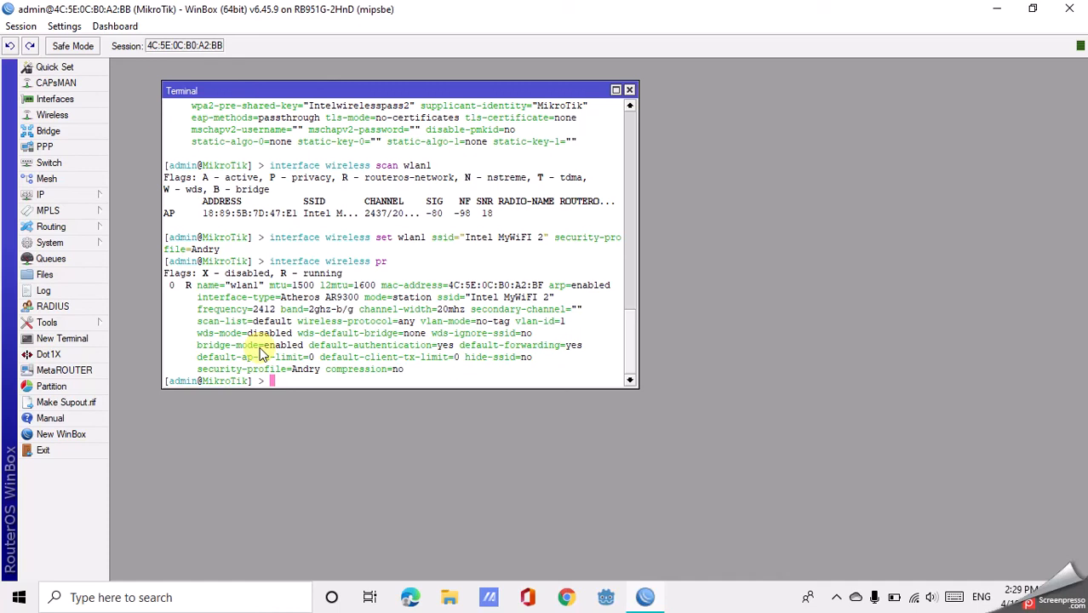
pyautogui.write('ip dhcp-client print')
# Add a DHCP client on interface wlan1 and list it.
pyautogui.press('Return')
pyautogui.press('Up')
pyautogui.press('BackSpace')
pyautogui.press('BackSpace')
pyautogui.press('BackSpace')
pyautogui.press('BackSpace')
pyautogui.press('BackSpace')
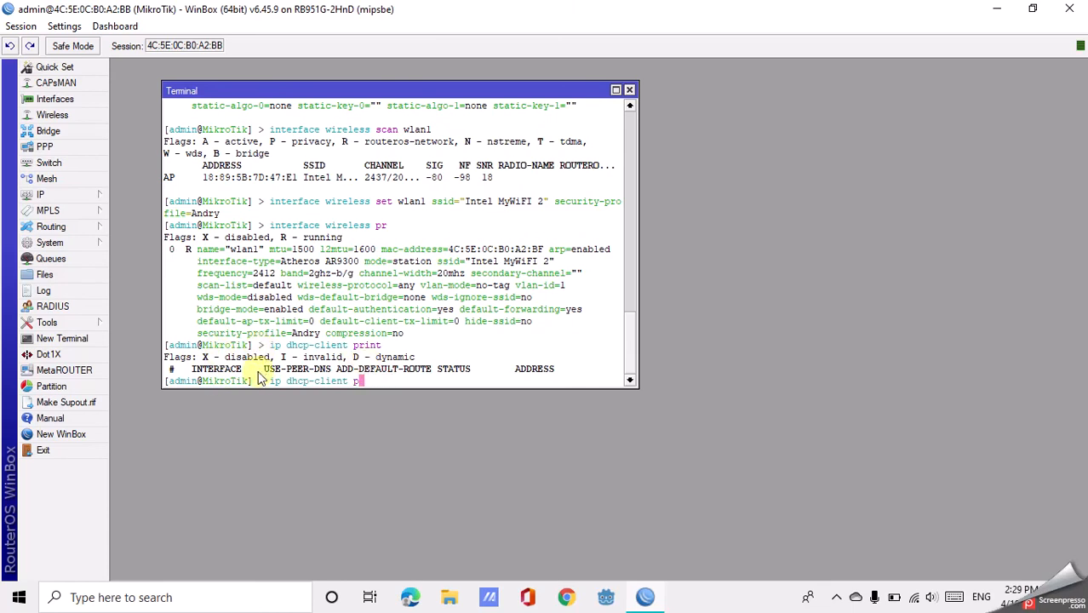
pyautogui.press('BackSpace')
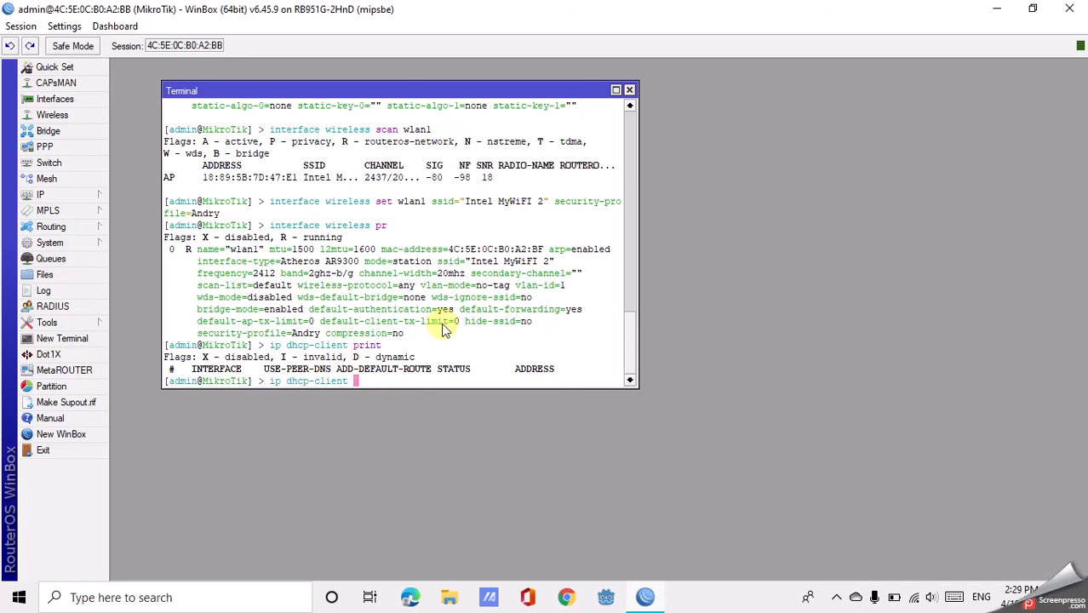
pyautogui.write('add interface=')
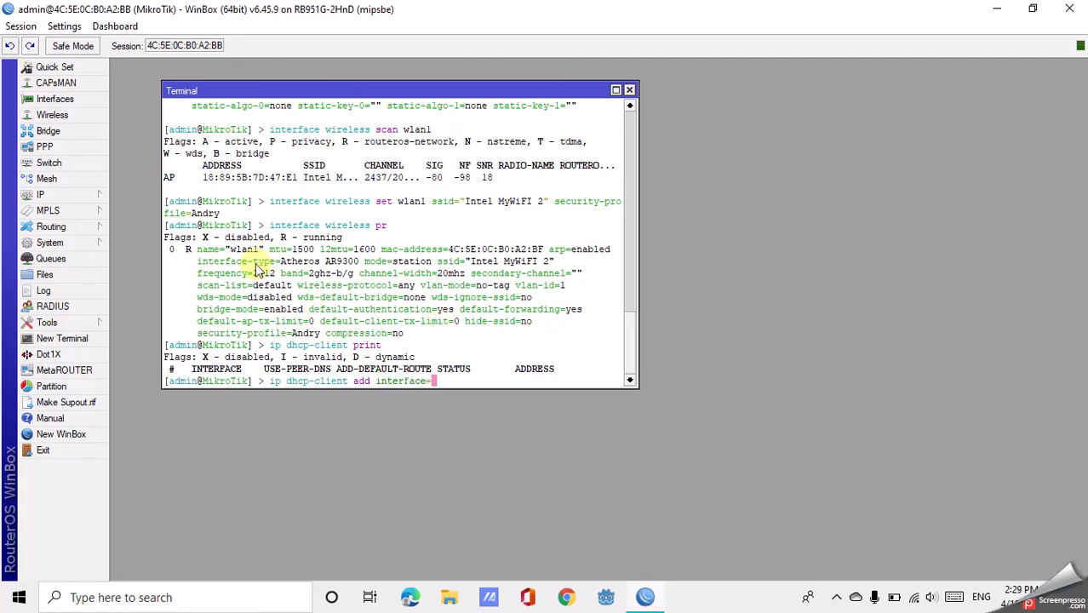
pyautogui.write('wlan1')
pyautogui.press('Return')
pyautogui.press('Up')
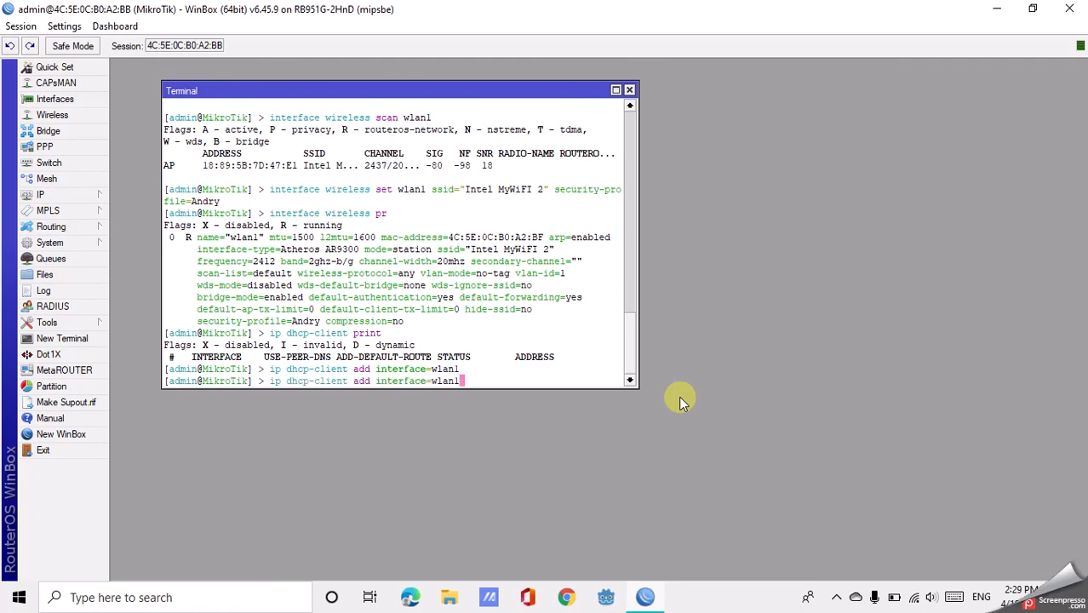
pyautogui.press('Up')
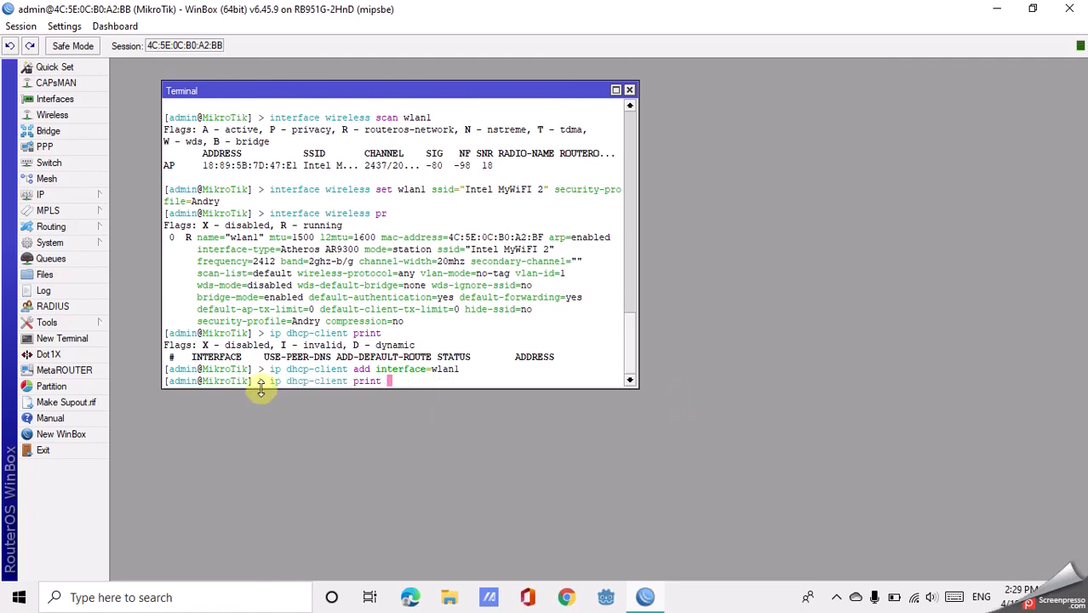
pyautogui.press('Return')
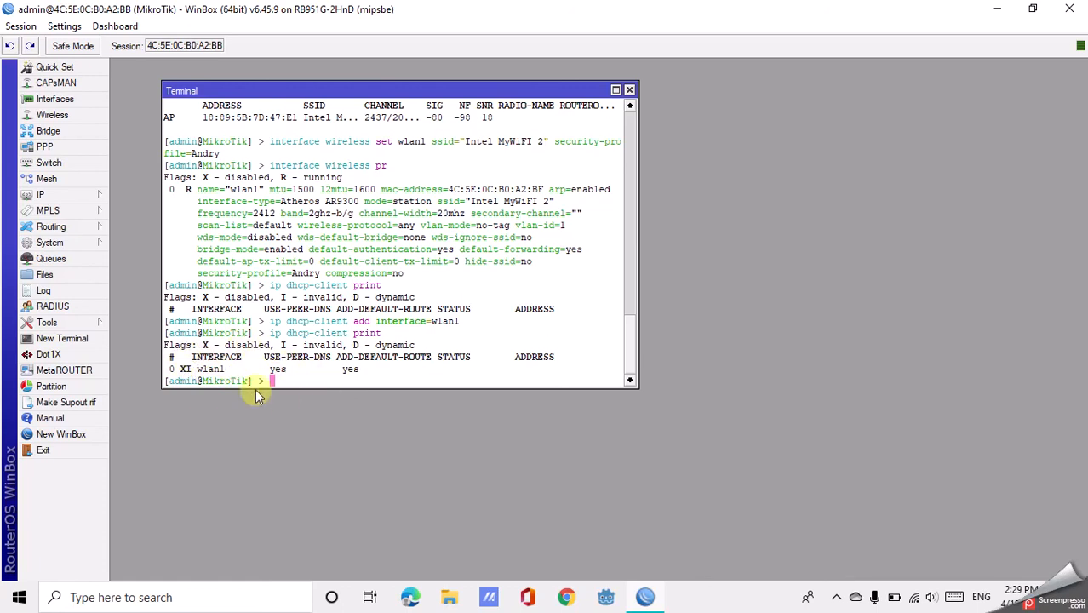
# Enable DHCP client number 0 and confirm its status is searching.
pyautogui.write('interface')
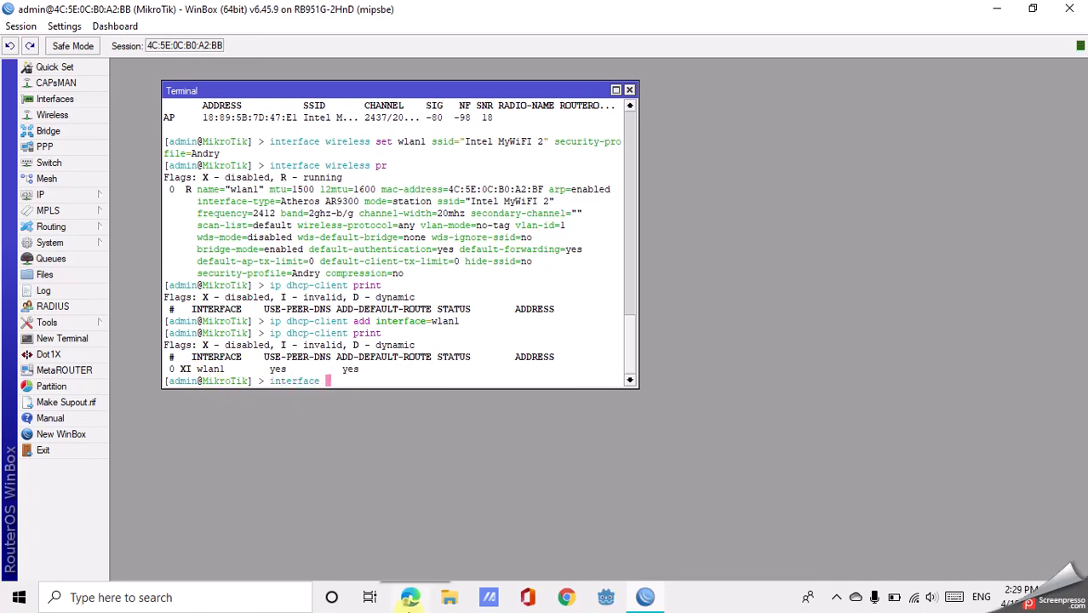
pyautogui.press('BackSpace')
pyautogui.press('BackSpace')
pyautogui.press('BackSpace')
pyautogui.press('BackSpace')
pyautogui.press('BackSpace')
pyautogui.press('BackSpace')
pyautogui.press('BackSpace')
pyautogui.press('BackSpace')
pyautogui.press('BackSpace')
pyautogui.write('p dhcp-c')
pyautogui.press('Tab')
pyautogui.write('enable')
pyautogui.press('Tab')
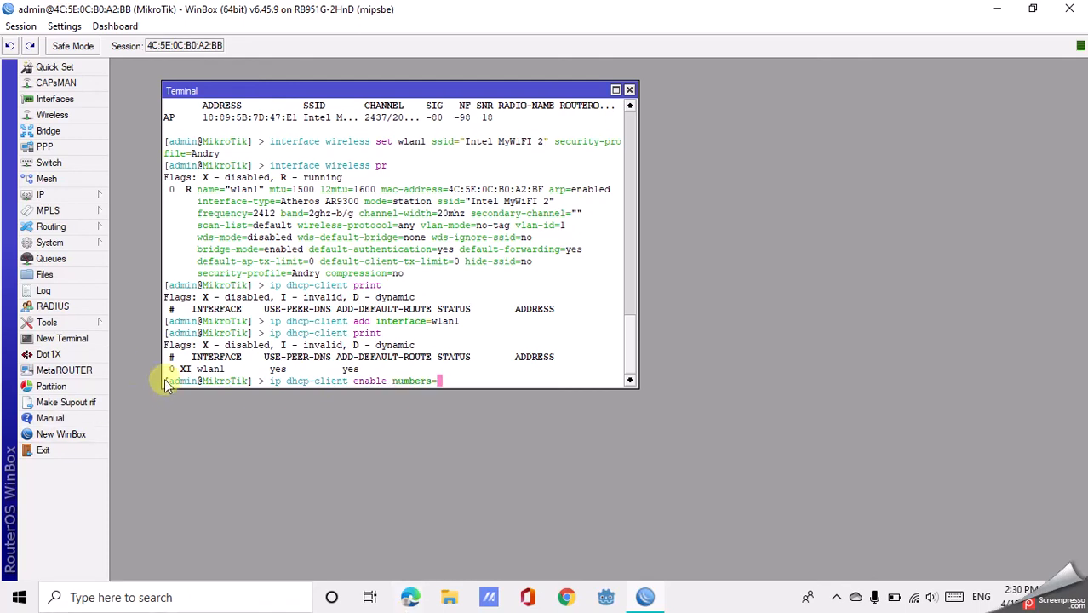
pyautogui.write('0')
pyautogui.press('Return')
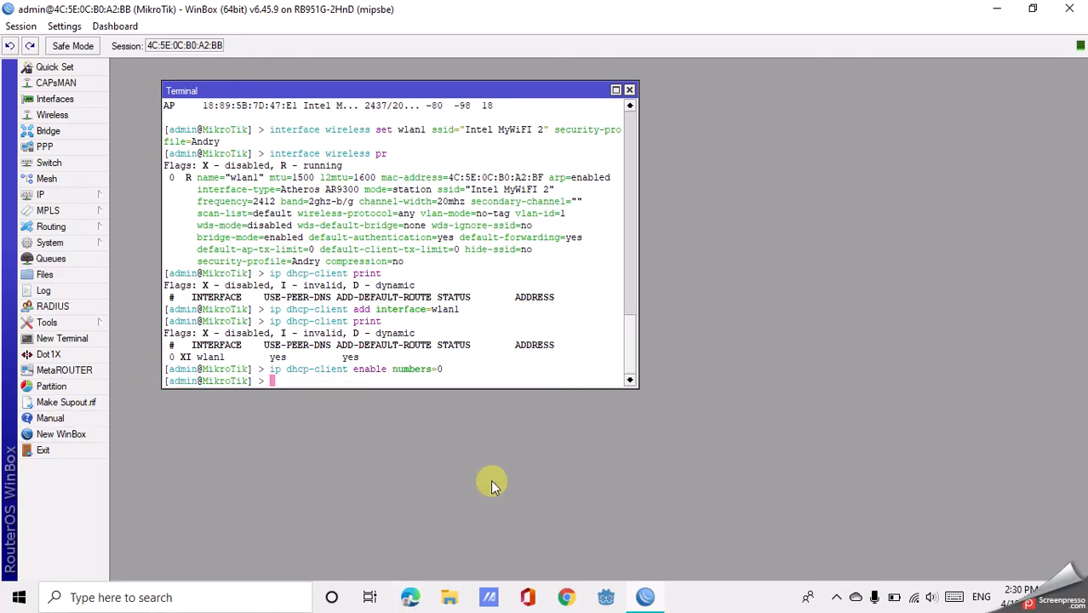
pyautogui.press('Up')
pyautogui.press('Up')
pyautogui.press('Return')
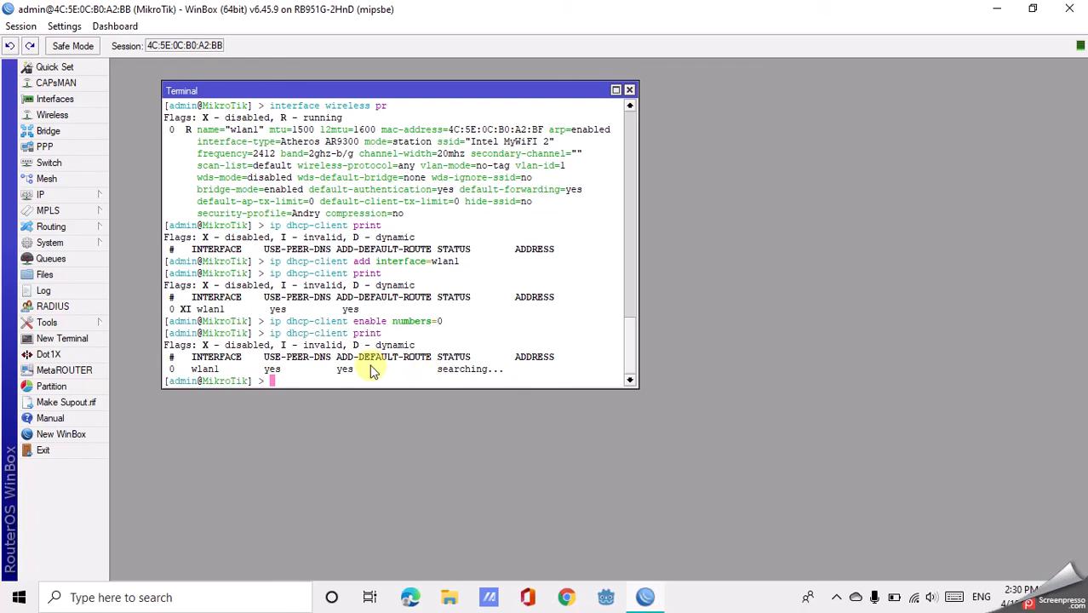
# Recheck the DHCP client until bound, then list addresses showing 192.168.43.217/24 on wlan1.
pyautogui.press('Up')
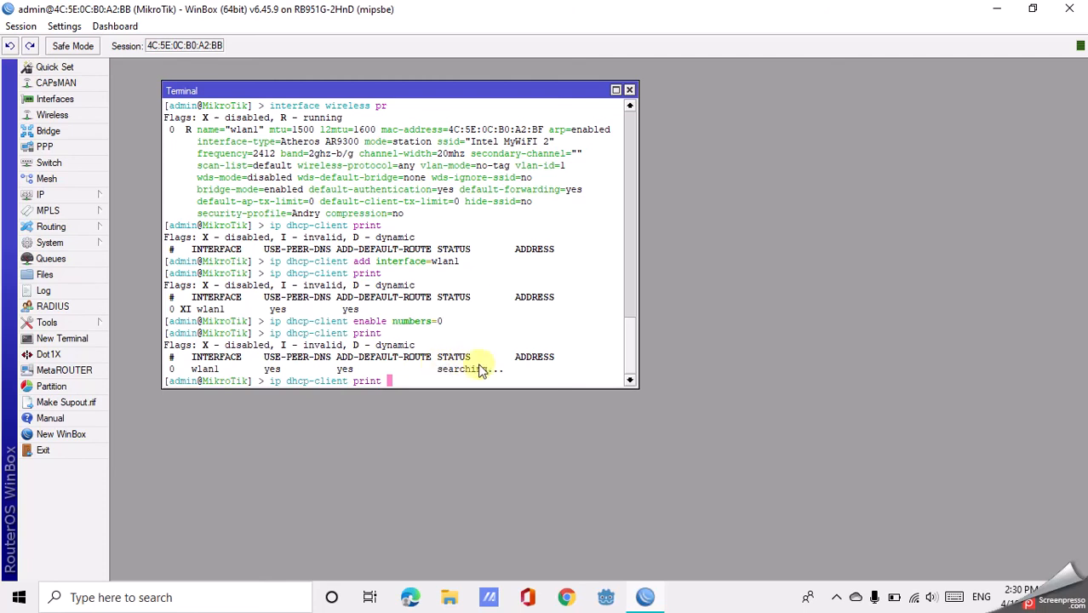
pyautogui.press('Return')
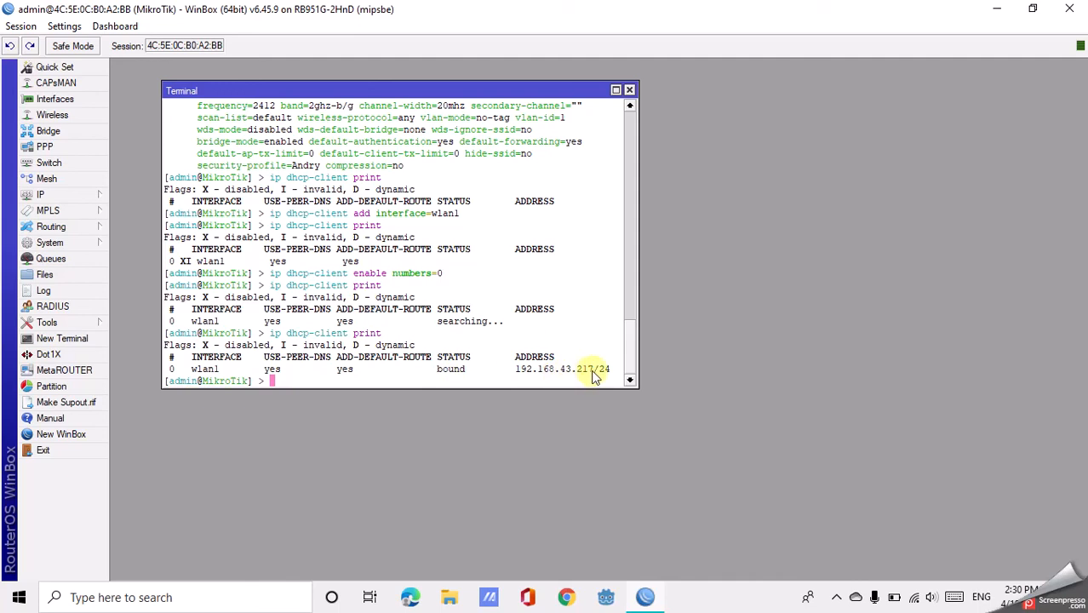
pyautogui.write('ip ')
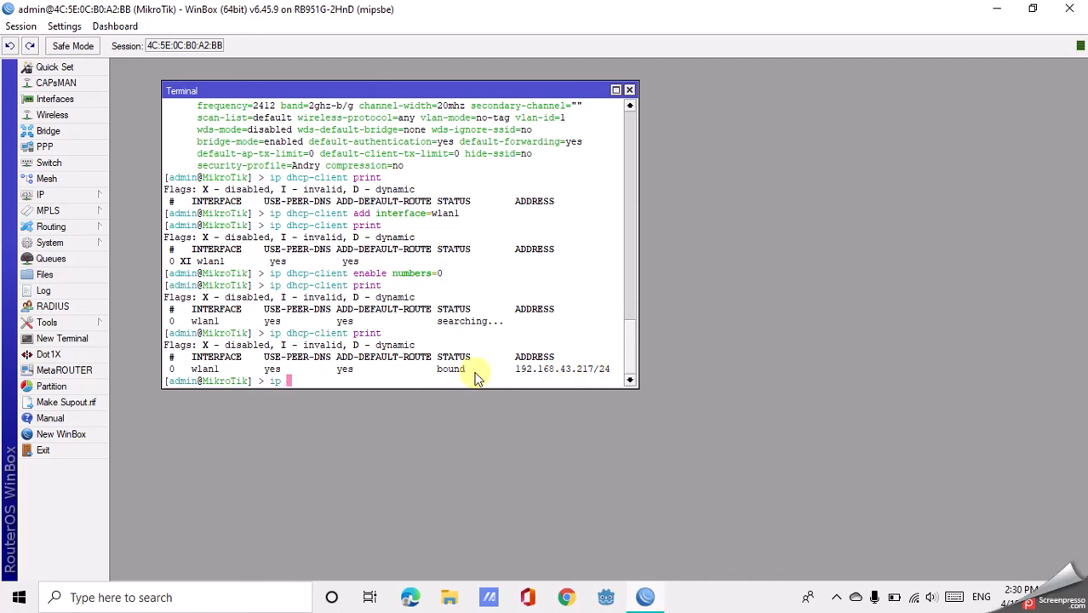
pyautogui.write('address print')
pyautogui.press('Return')
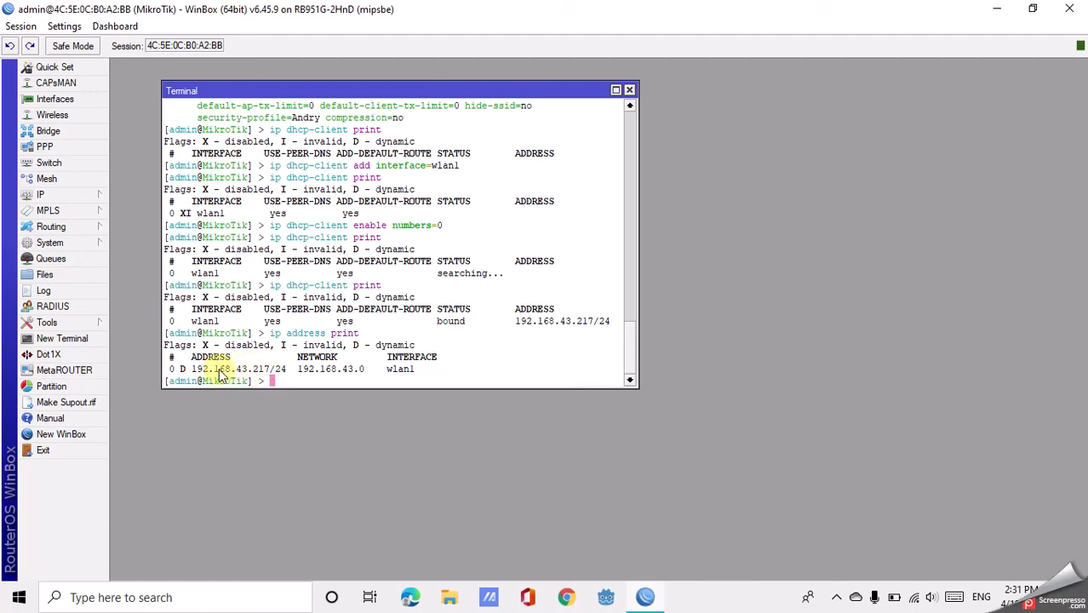
# Print DNS (server 192.168.43.1) and routes (default 0.0.0.0/0 via 192.168.43.1 on wlan1).
pyautogui.write('ip dns print')
pyautogui.press('Return')
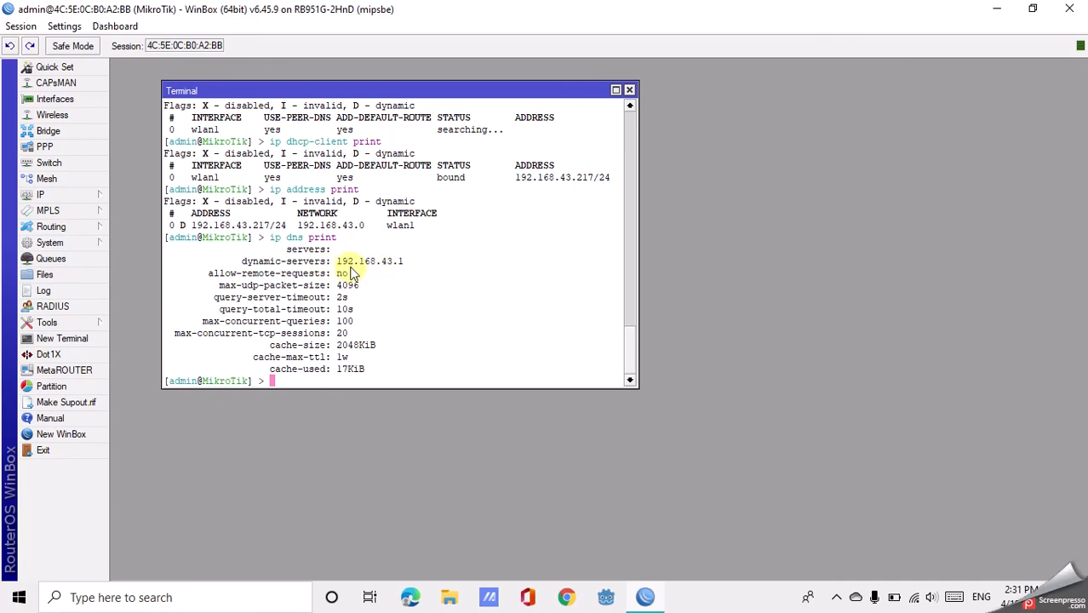
pyautogui.write('ip route print')
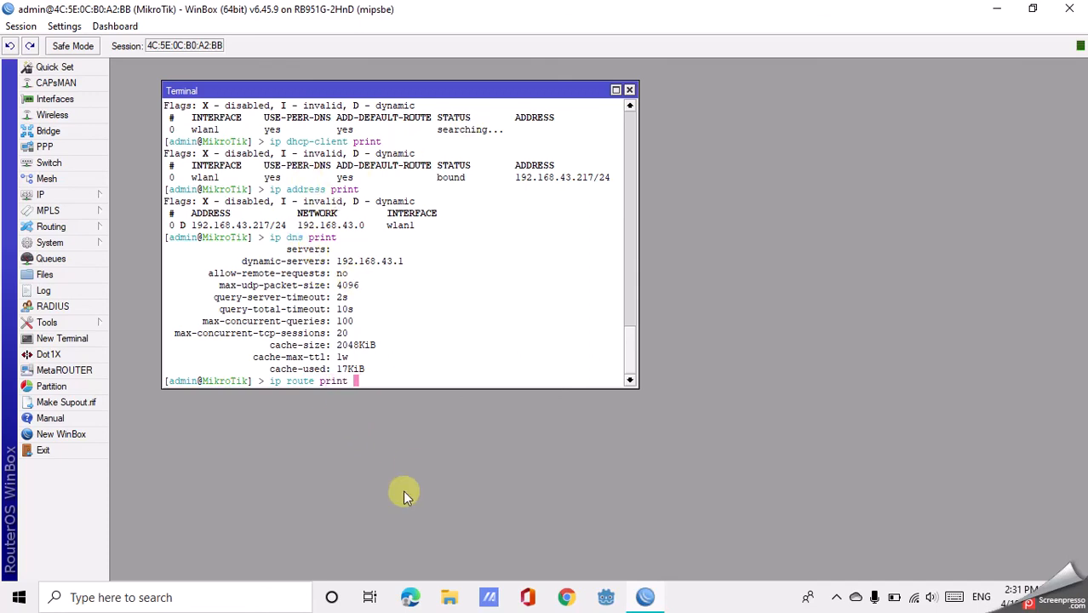
pyautogui.press('Return')
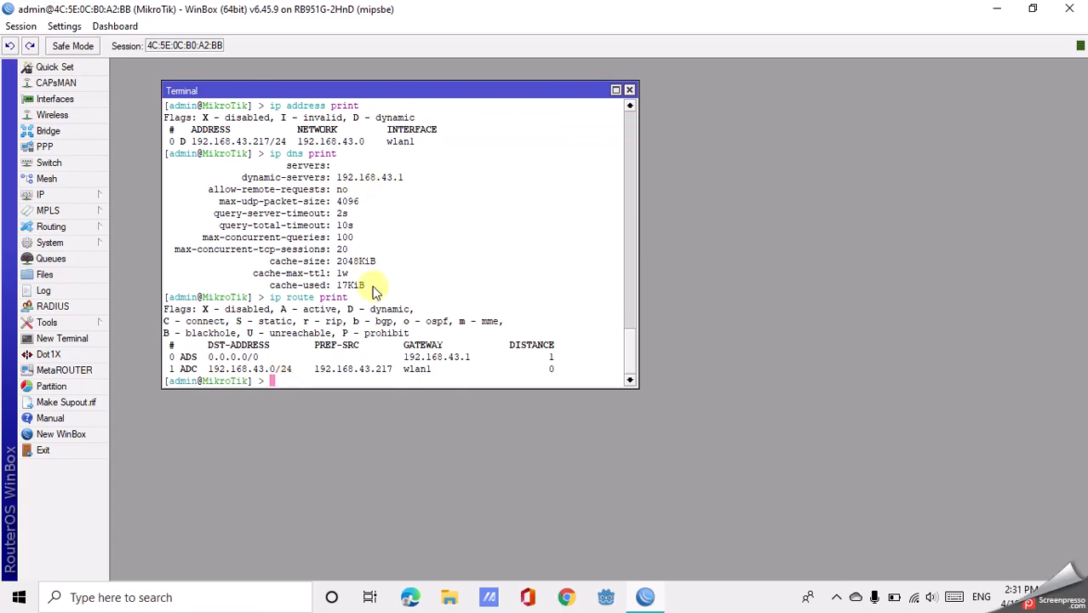
# Ping gateway 192.168.43.1 (3/3 replies, 0% loss), then ping google.com, which resolves to 172.217.194.139.
pyautogui.write('ping ')
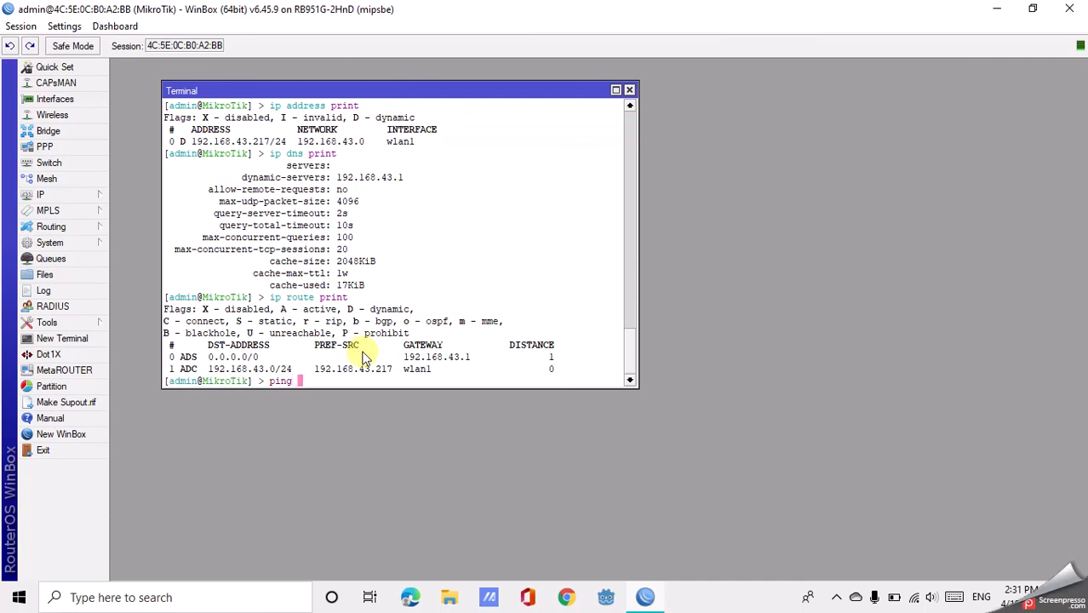
pyautogui.write('192.168.43.1')
pyautogui.press('Return')
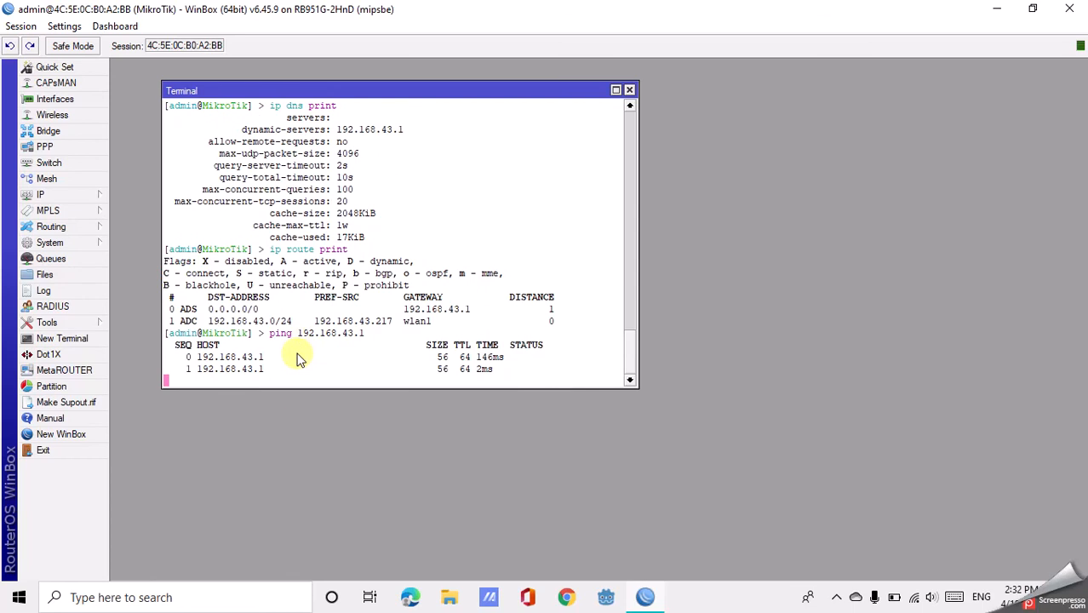
pyautogui.hotkey('ctrl', 'c')
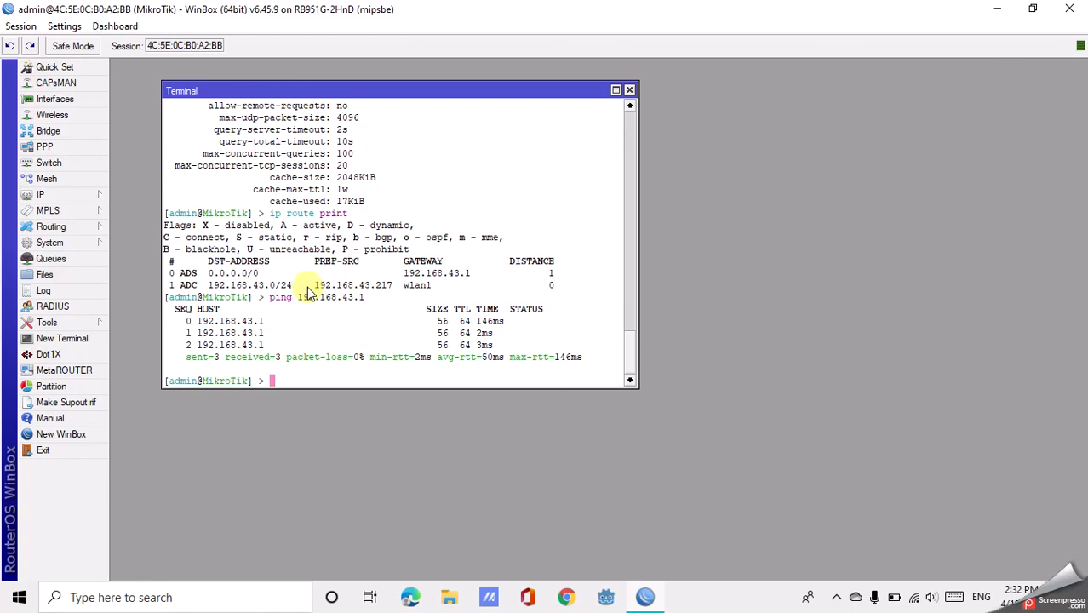
pyautogui.write('ping google.com')
pyautogui.press('Return')
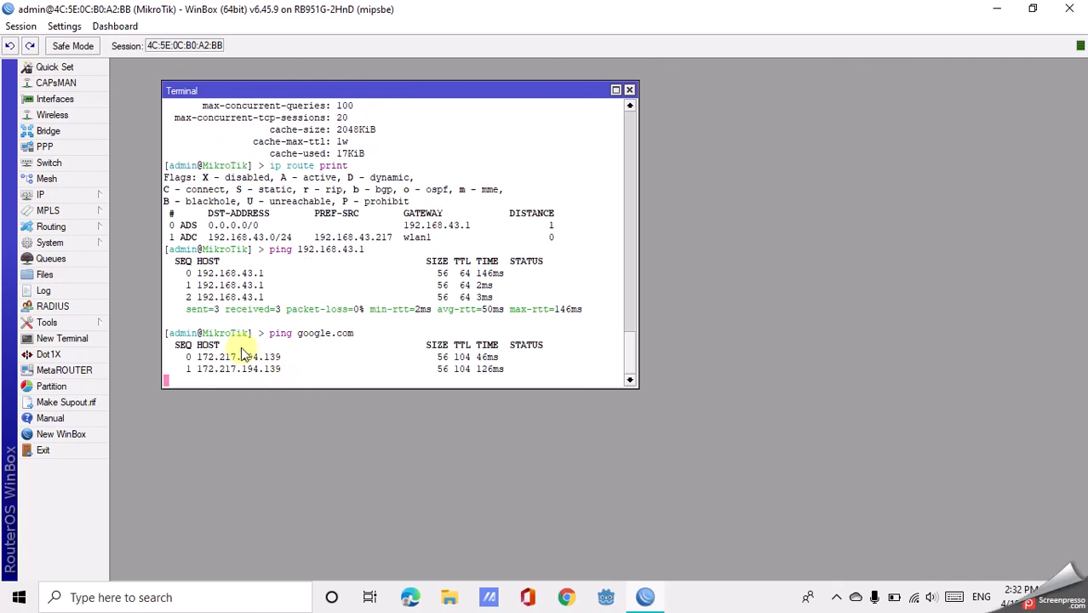